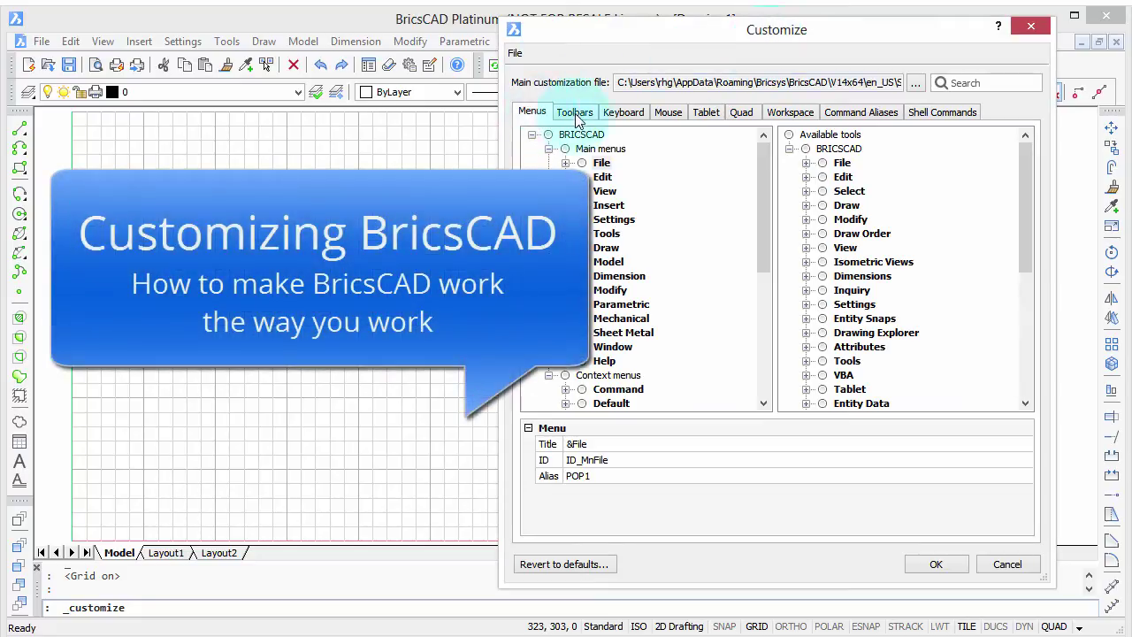
# Look through the Toolbars, Keyboard, Mouse, Tablet, Quad and Workspace customization categories
pyautogui.click(575, 113)
pyautogui.click(623, 112)
pyautogui.click(668, 112)
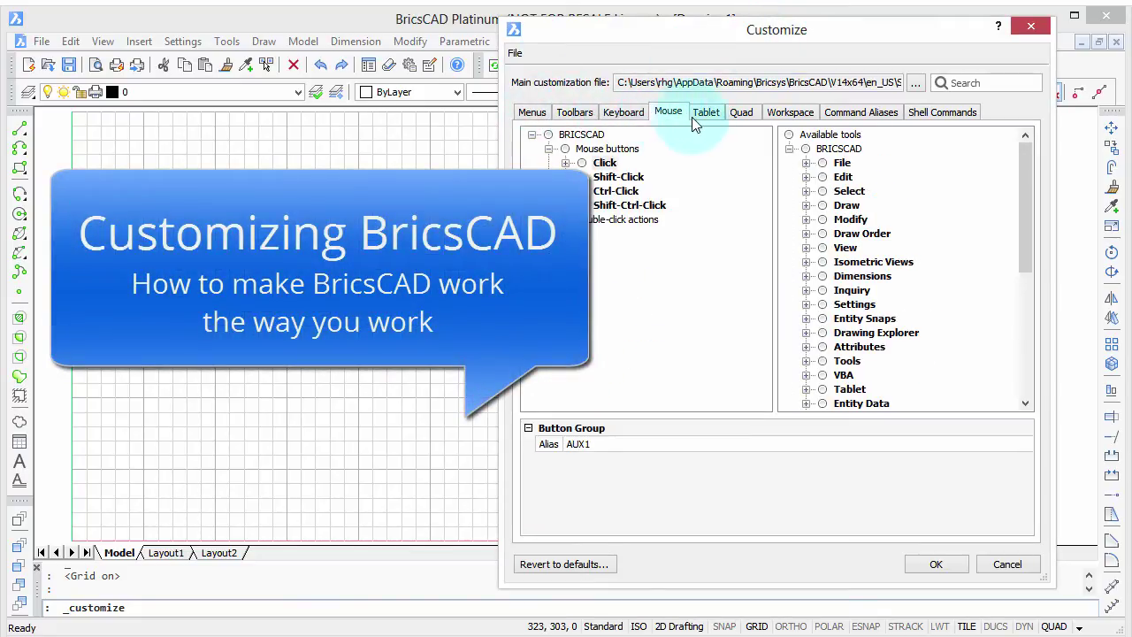
pyautogui.click(706, 112)
pyautogui.click(741, 112)
pyautogui.click(783, 113)
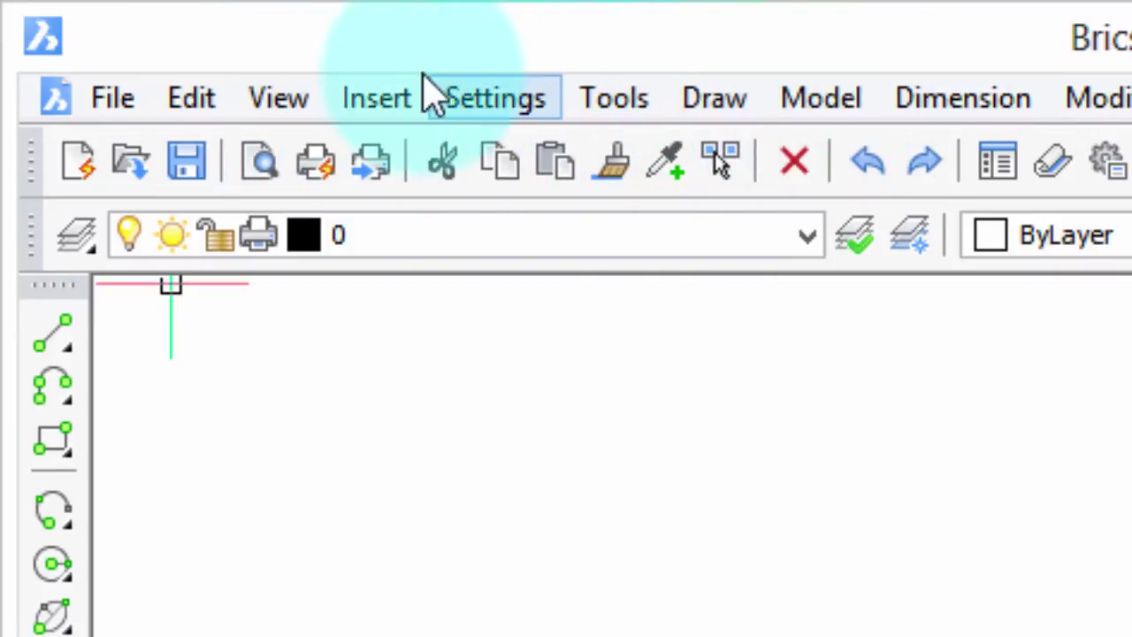
# Examine the File menu's commands, keyboard shortcuts, submenus and separators
pyautogui.click(127, 108)
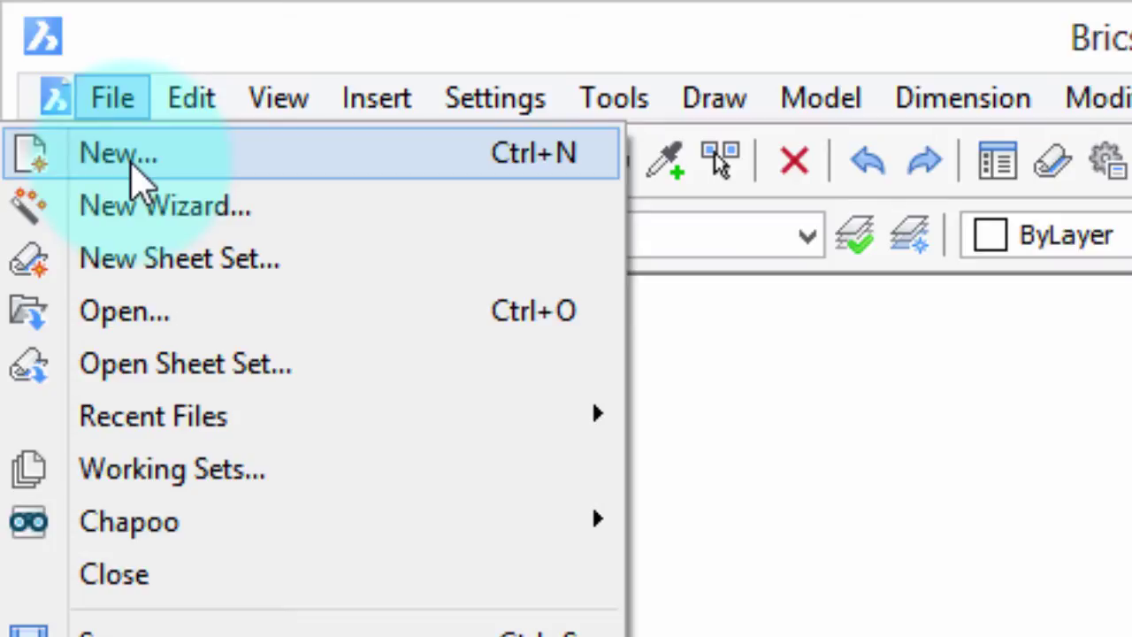
pyautogui.click(135, 170)
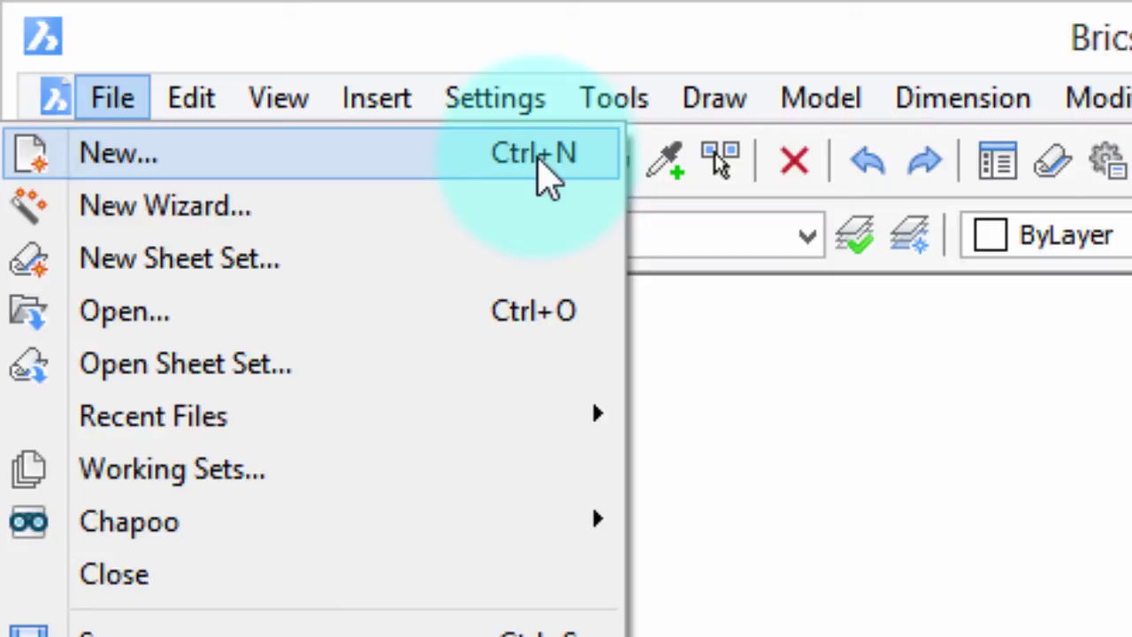
pyautogui.moveTo(516, 421)
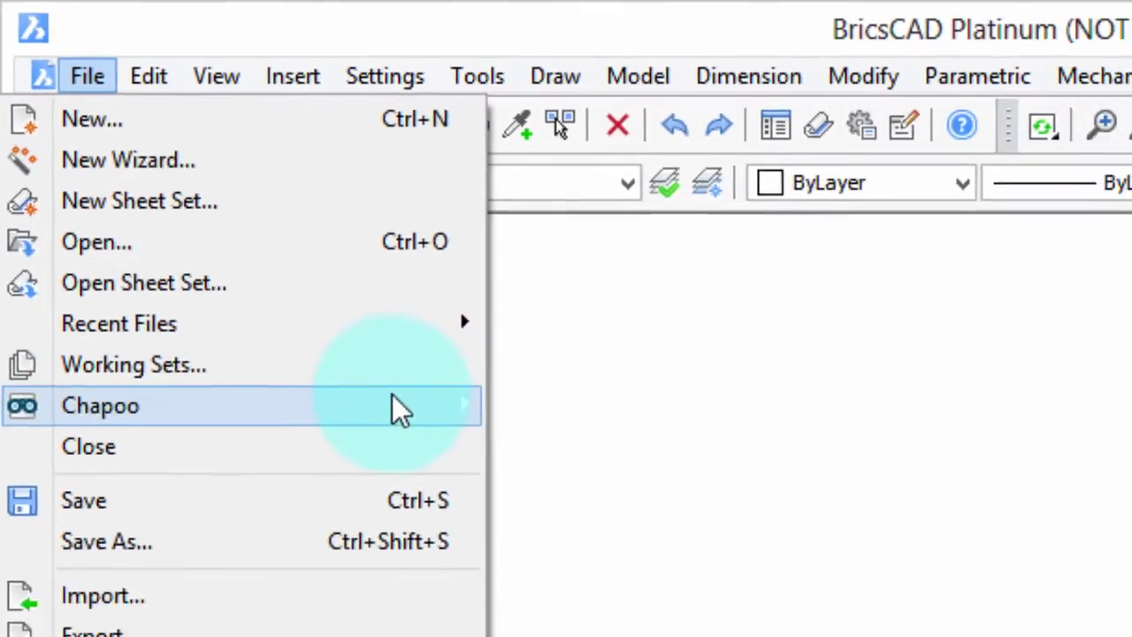
pyautogui.moveTo(503, 500)
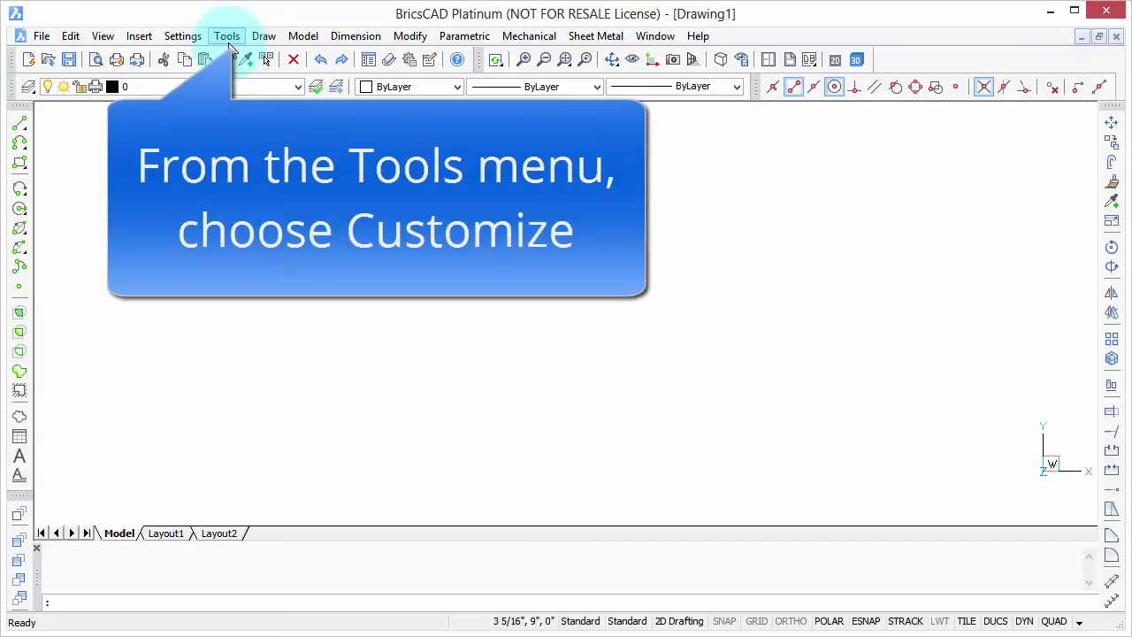
# Open the Customize dialog and review the File, Edit and View entries under Main menus
pyautogui.click(227, 38)
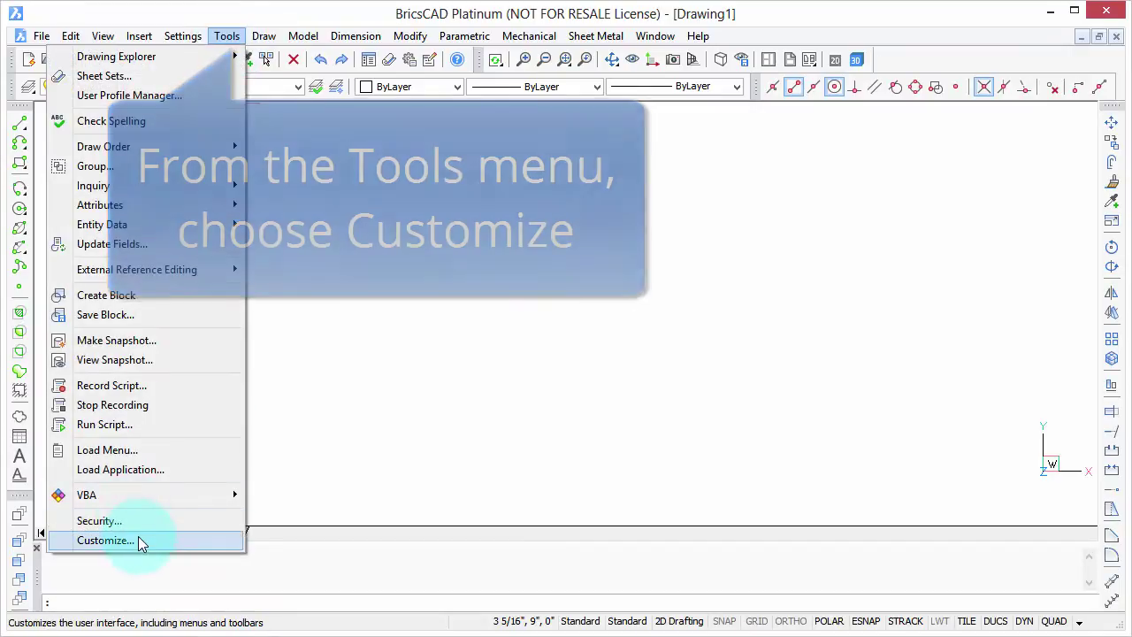
pyautogui.click(142, 540)
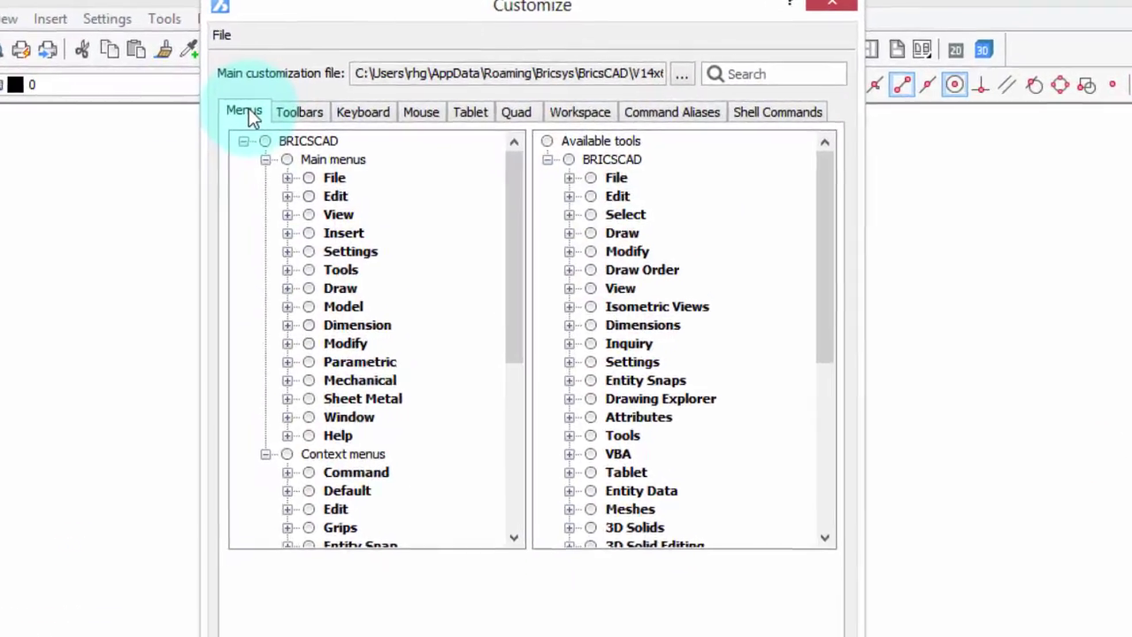
pyautogui.click(323, 165)
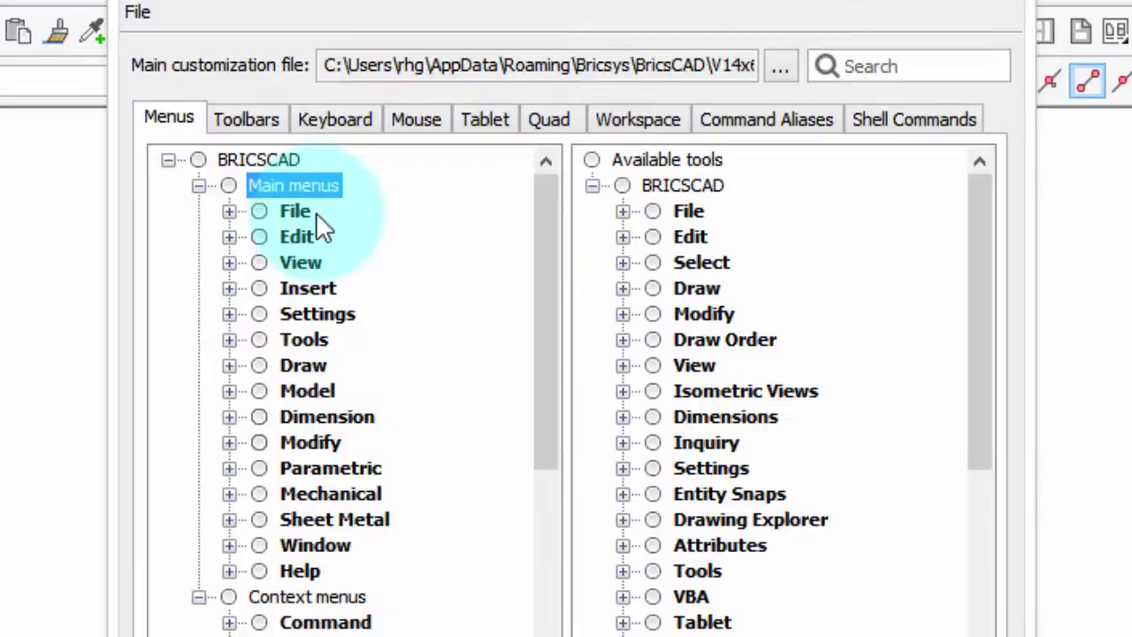
pyautogui.click(306, 219)
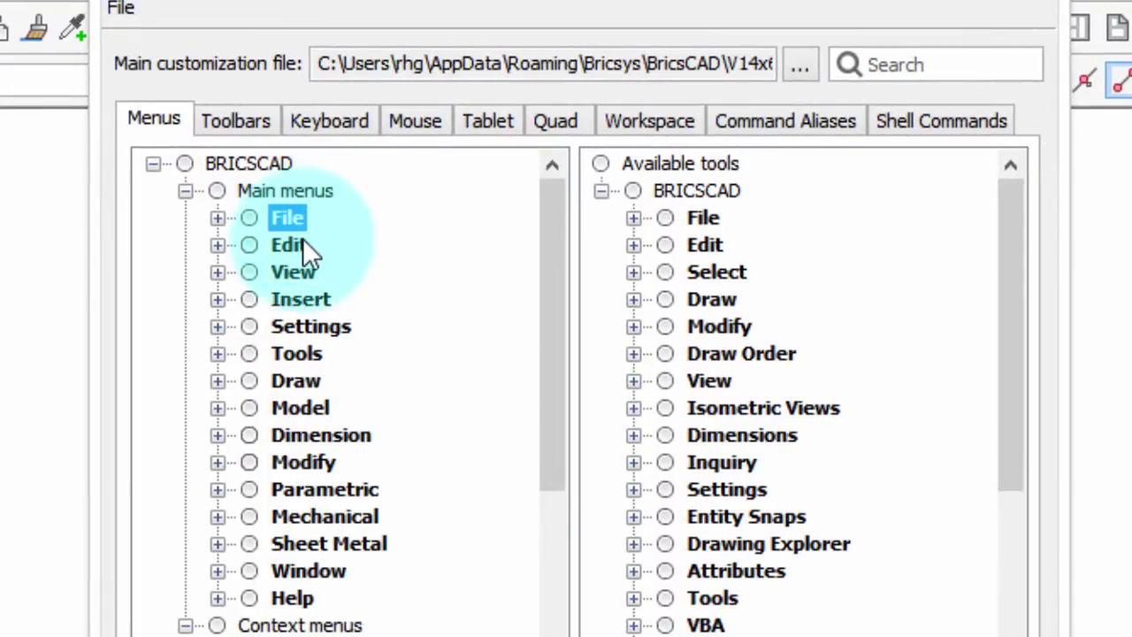
pyautogui.click(301, 244)
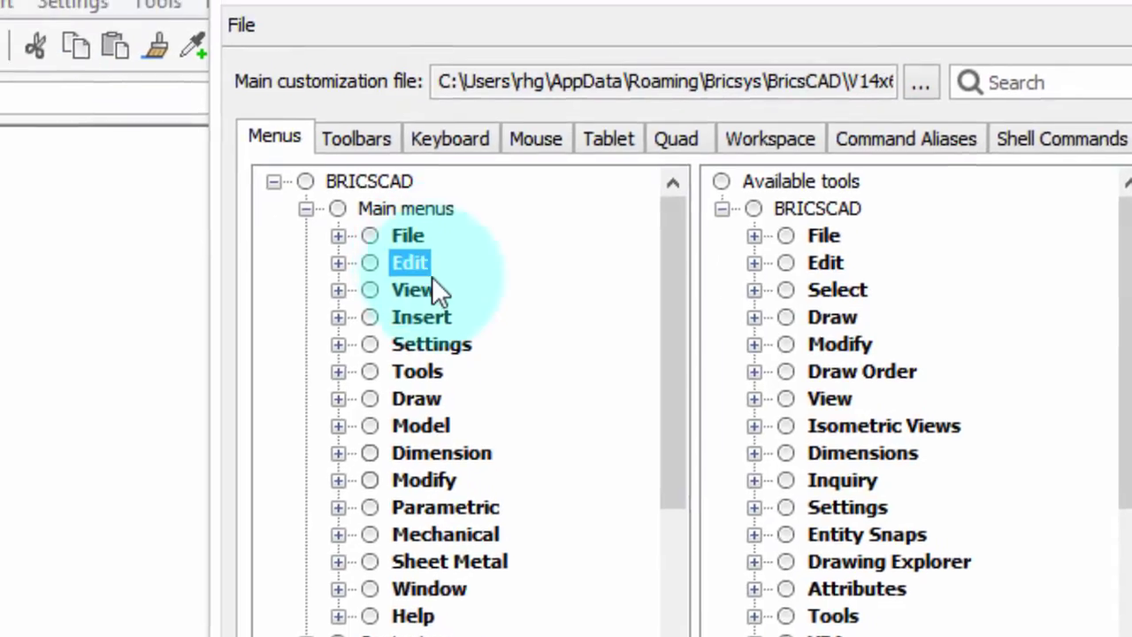
pyautogui.click(305, 273)
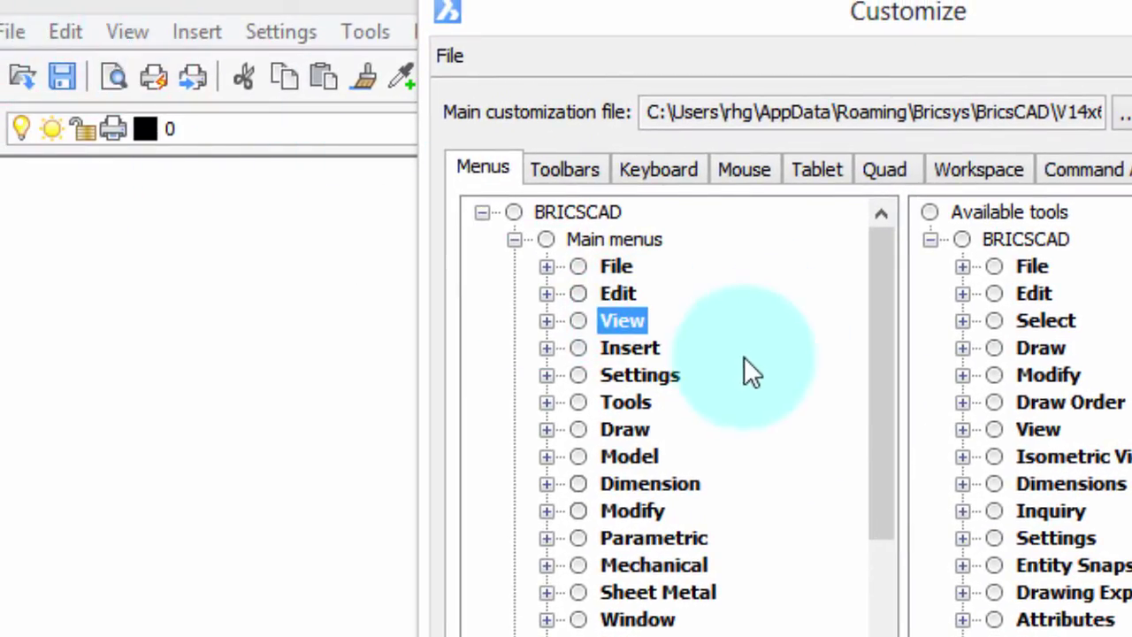
# Expand the File menu and its Chapoo submenu in the customization tree and examine how their items and separators are organized
pyautogui.click(546, 265)
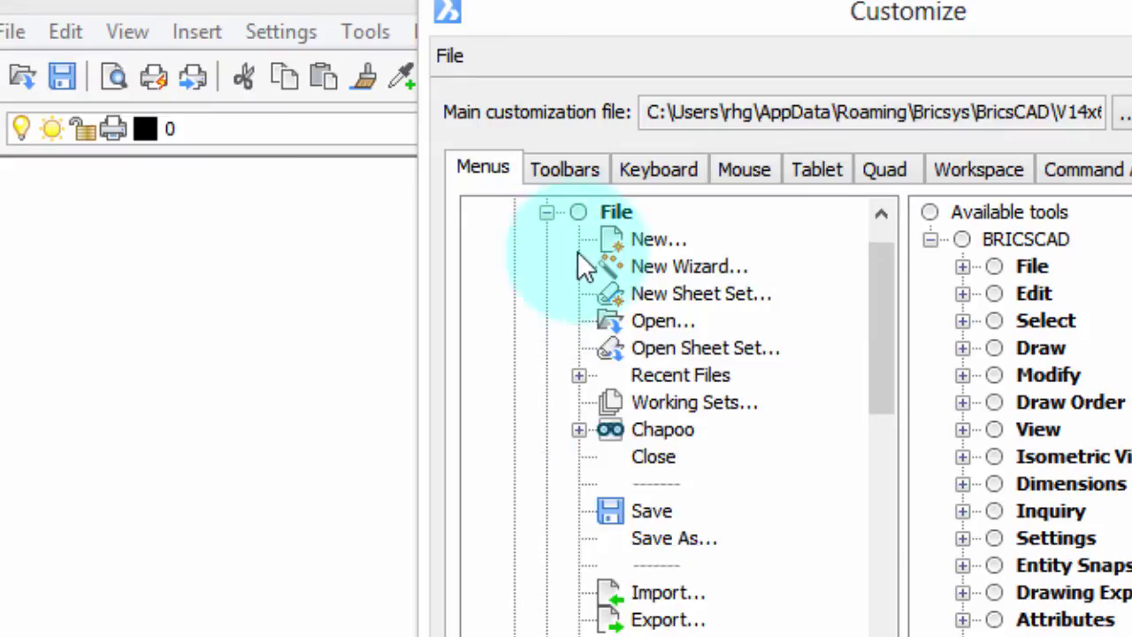
pyautogui.scroll(1, 610, 270)
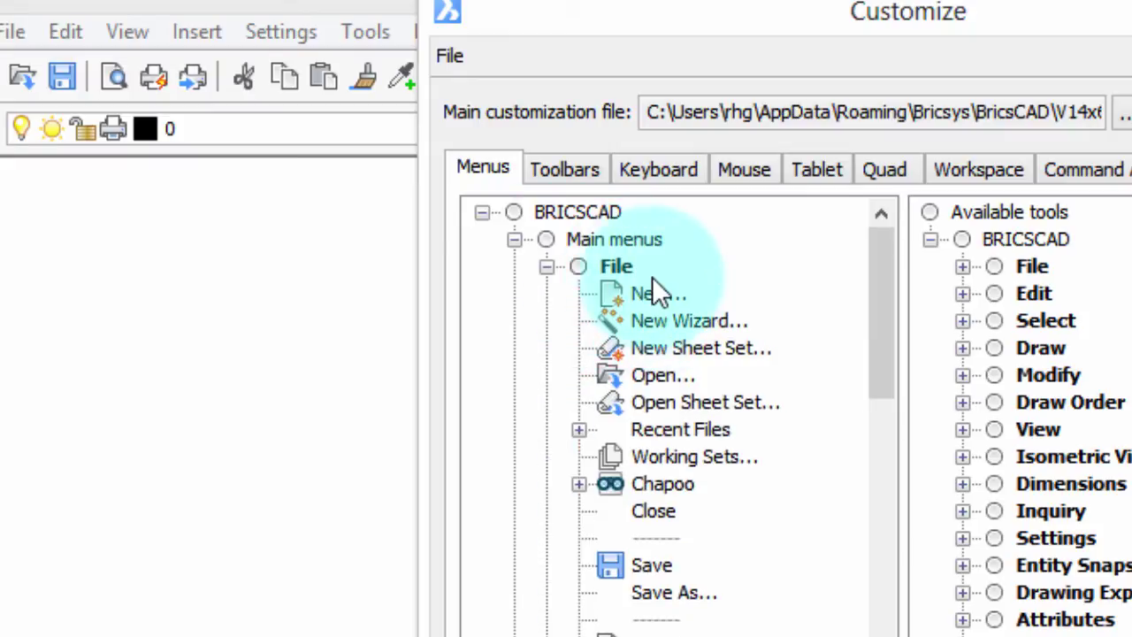
pyautogui.click(652, 294)
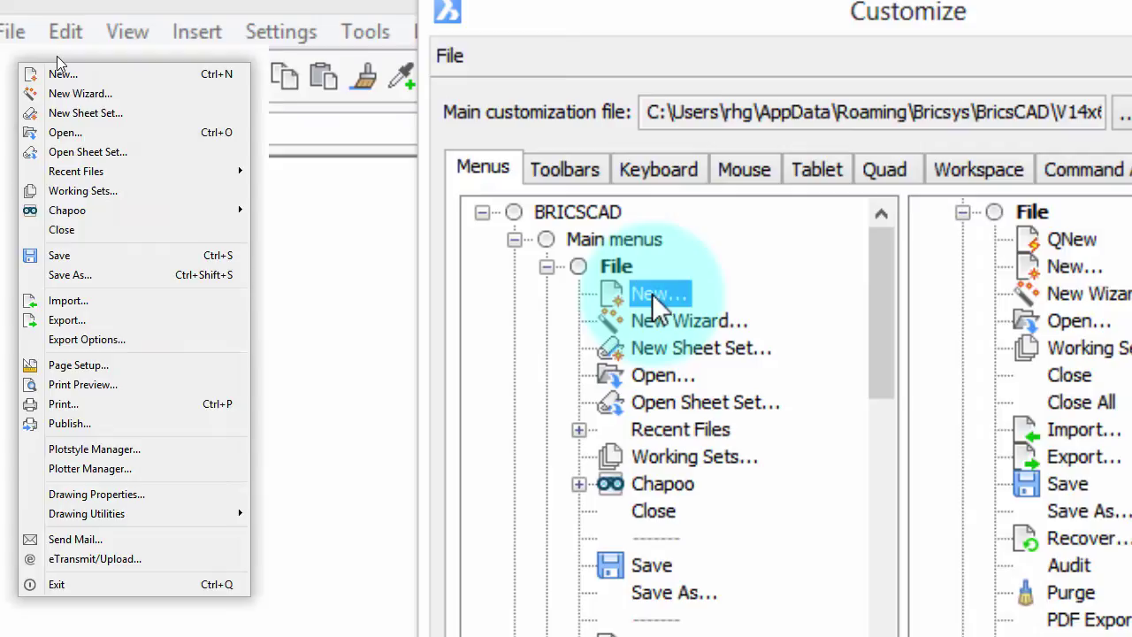
pyautogui.click(672, 322)
pyautogui.click(672, 347)
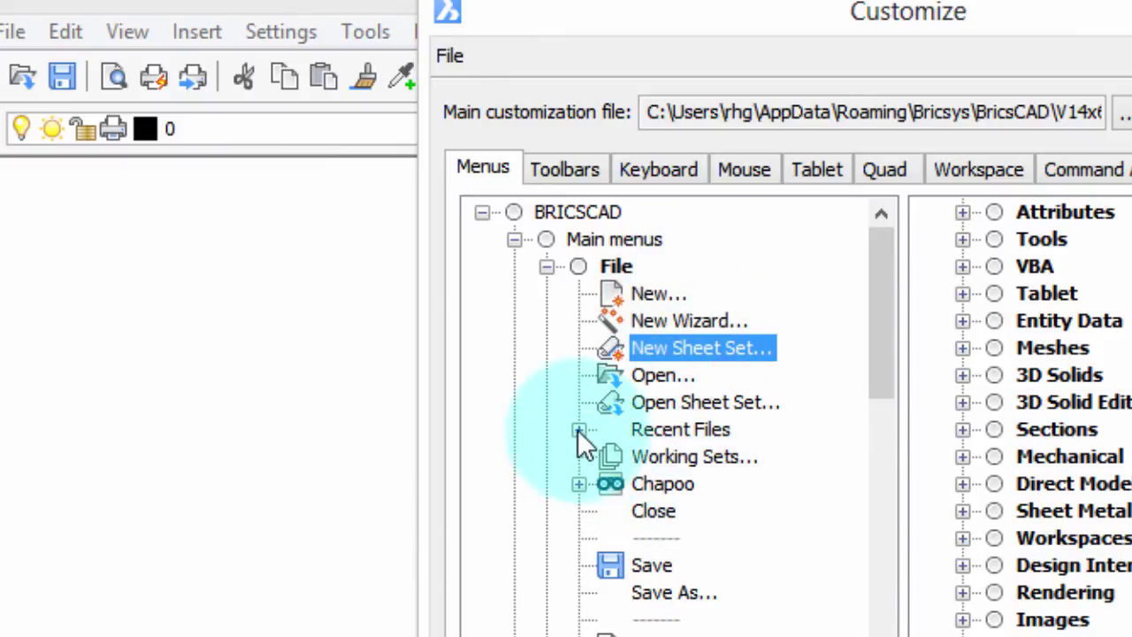
pyautogui.click(579, 484)
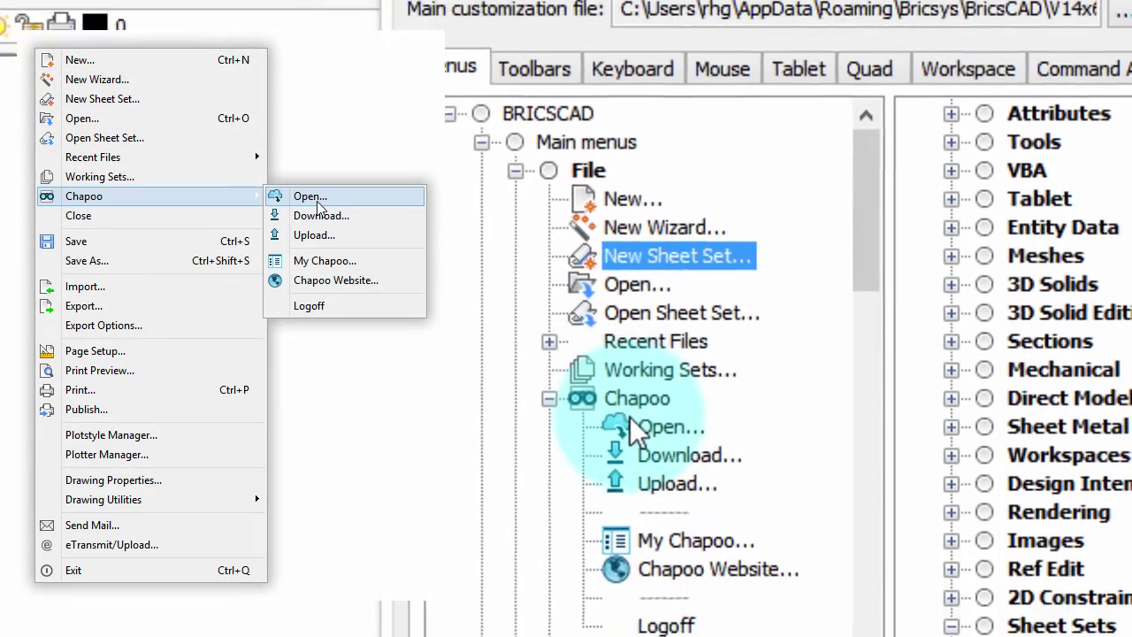
pyautogui.click(672, 513)
pyautogui.click(627, 380)
pyautogui.click(644, 417)
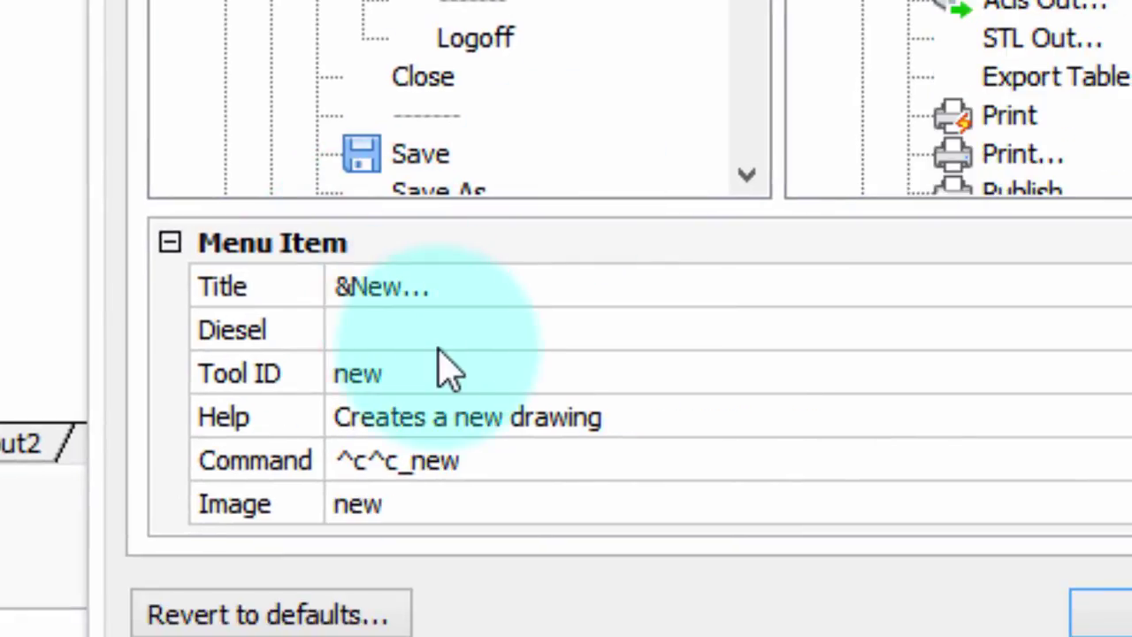
# Examine the New menu item's title, help and command properties, and the Working Sets entry among the available tools
pyautogui.click(433, 288)
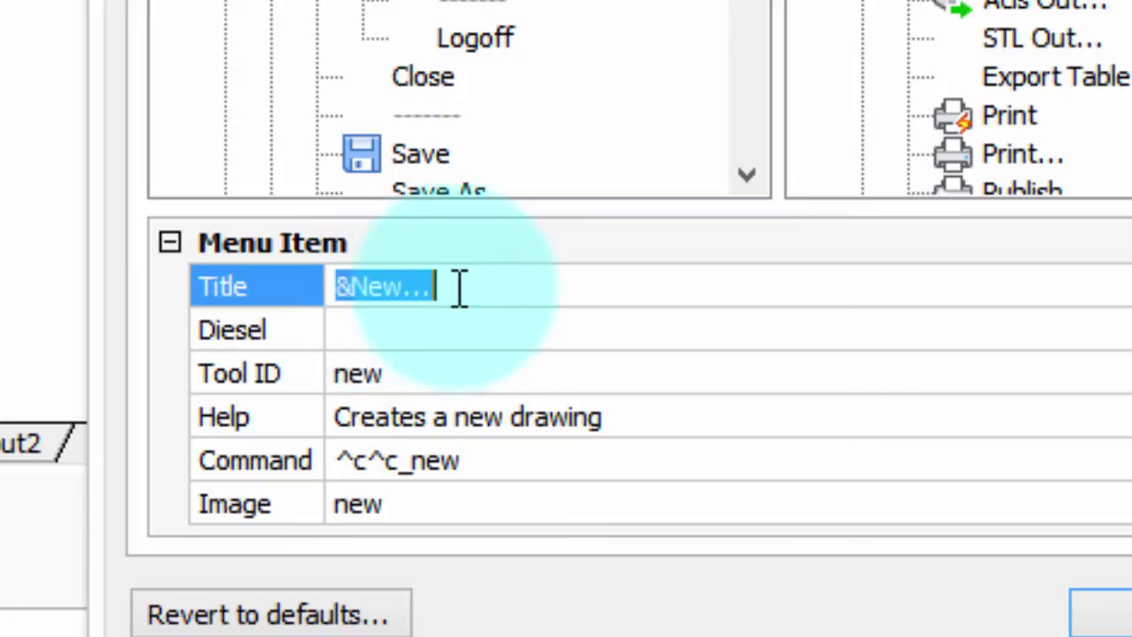
pyautogui.click(436, 418)
pyautogui.click(480, 460)
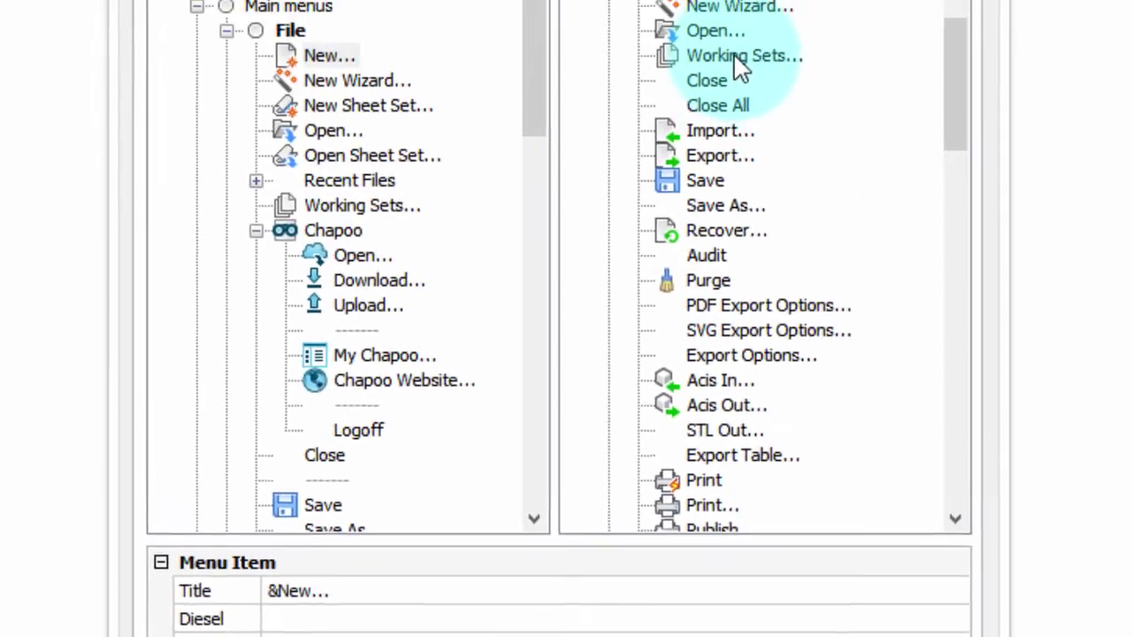
pyautogui.click(735, 55)
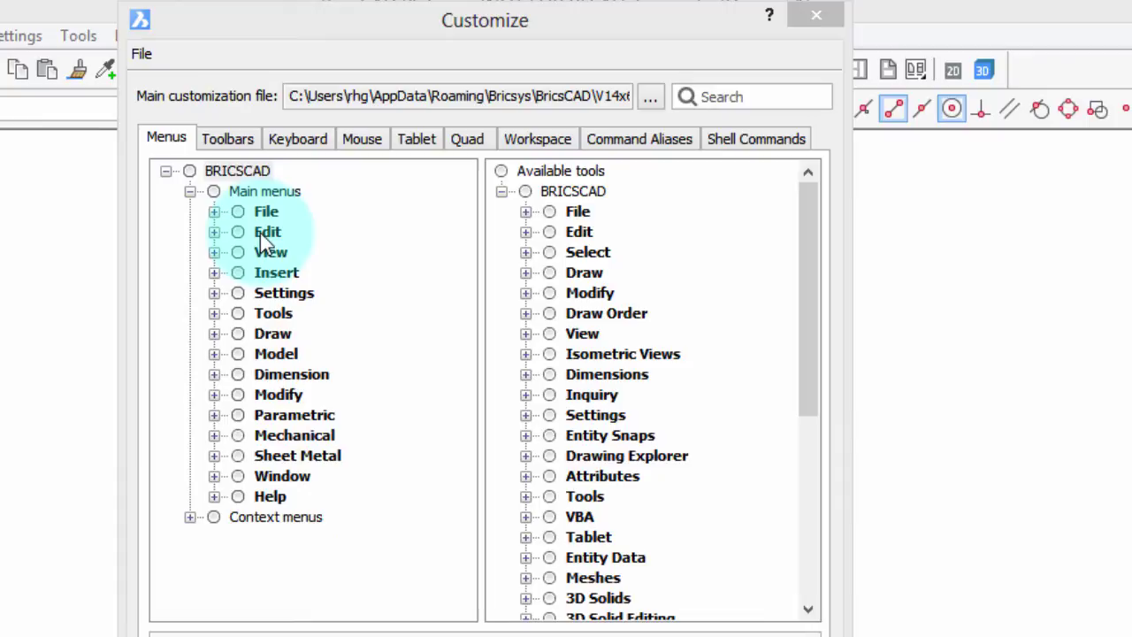
# Create a new partial CUI file named "my new menu" in the Support folder
pyautogui.click(148, 55)
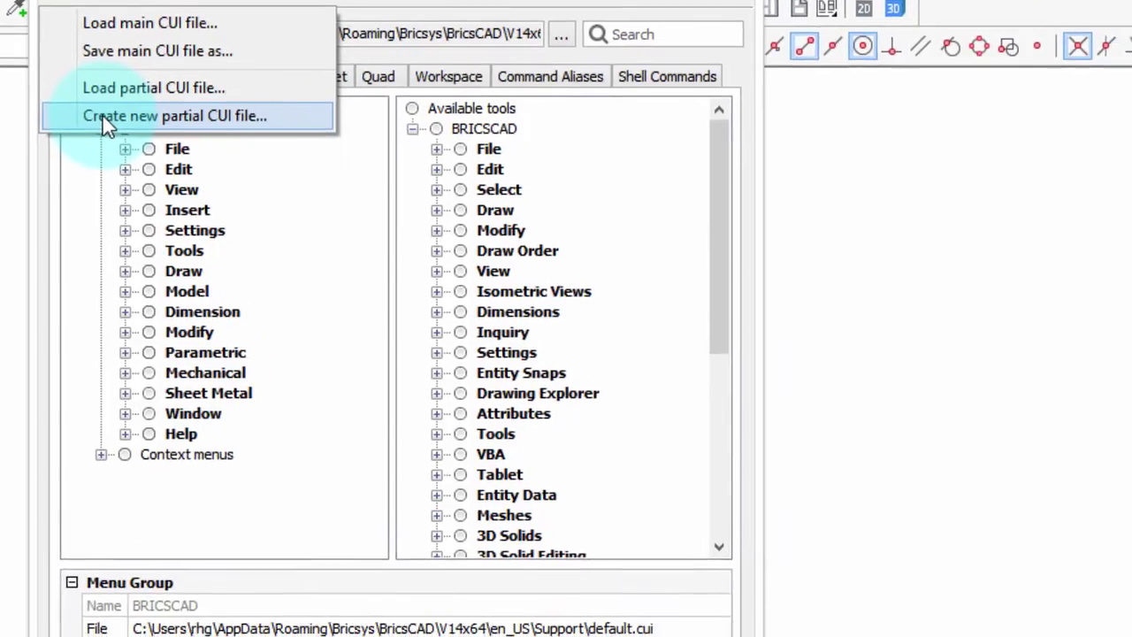
pyautogui.click(103, 118)
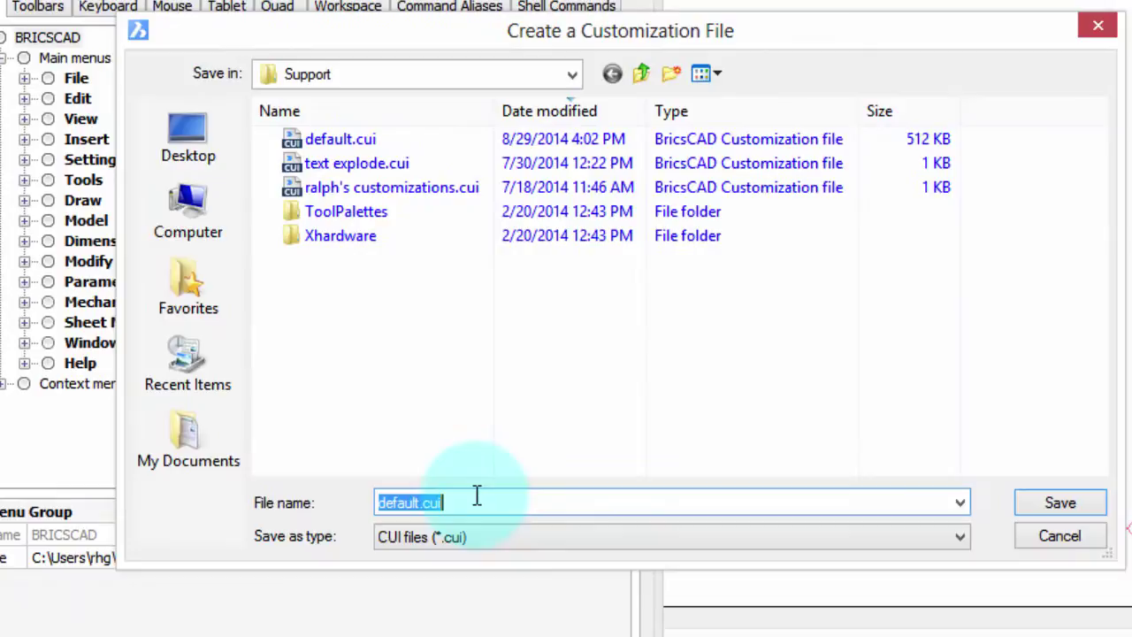
pyautogui.moveTo(477, 495); pyautogui.dragTo(352, 512)
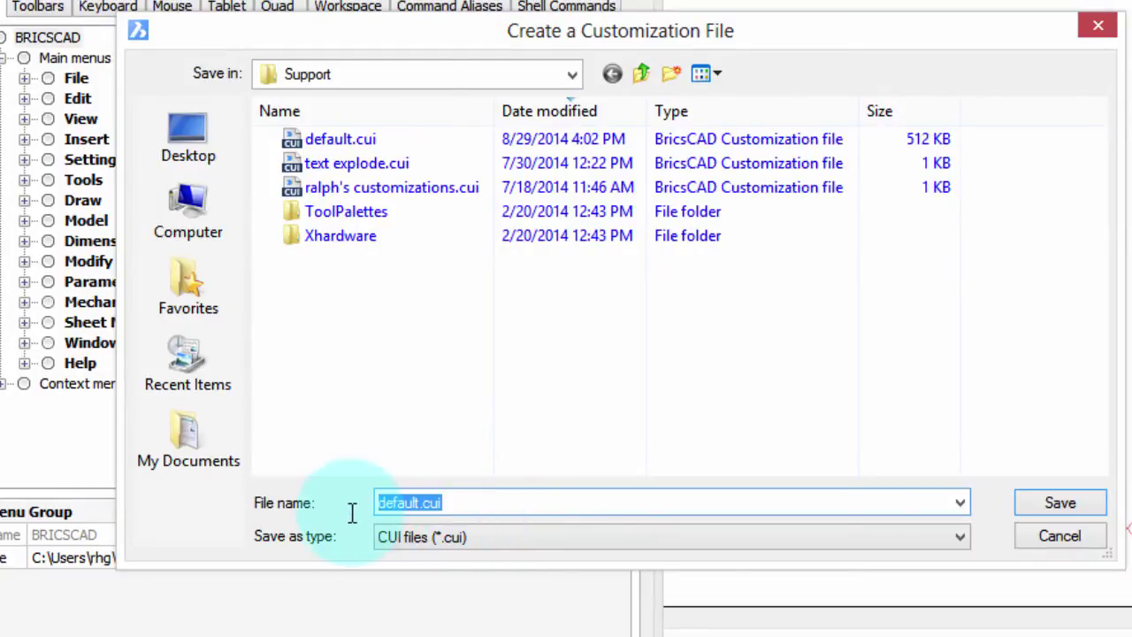
pyautogui.write('my new men')
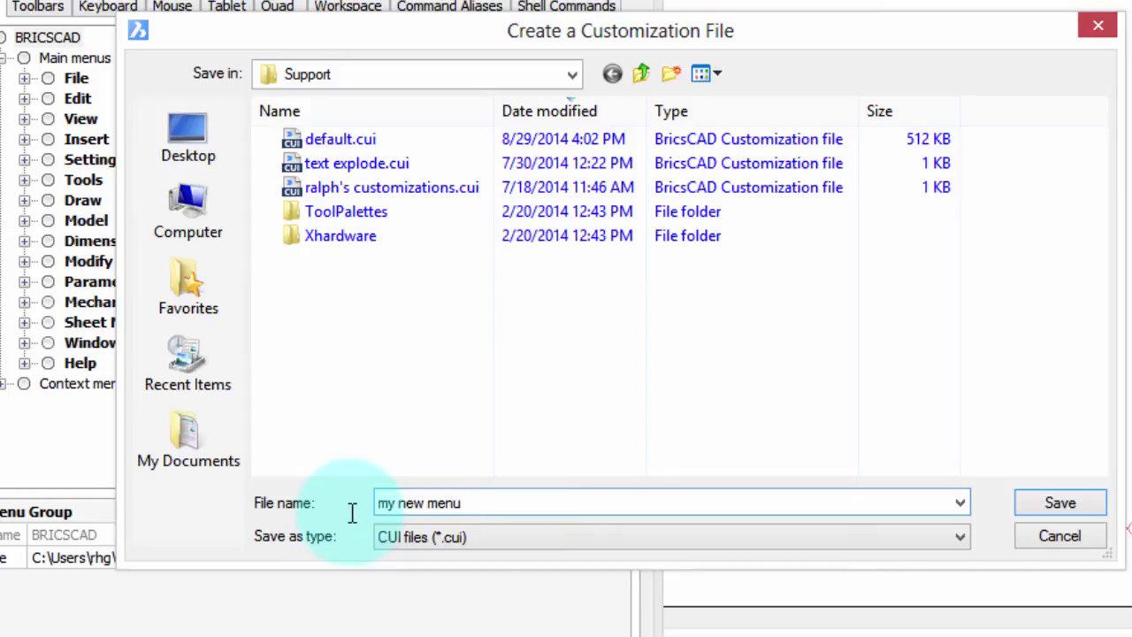
pyautogui.write('u')
pyautogui.press('Return')
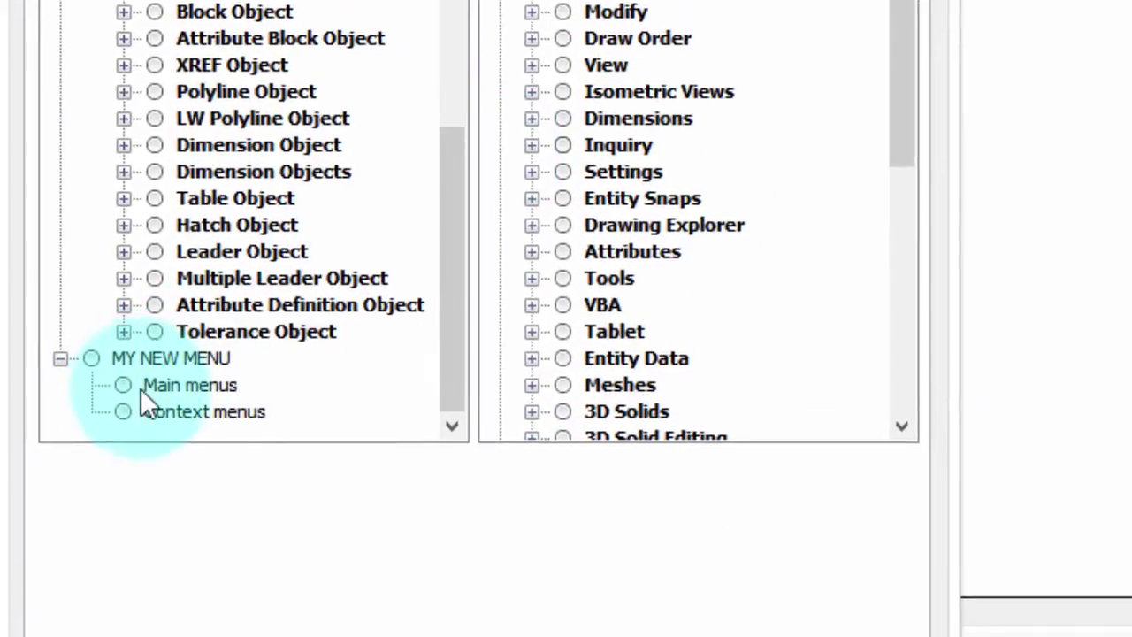
# Inspect the MY NEW MENU group's properties and its Main menus section
pyautogui.click(171, 360)
pyautogui.click(174, 383)
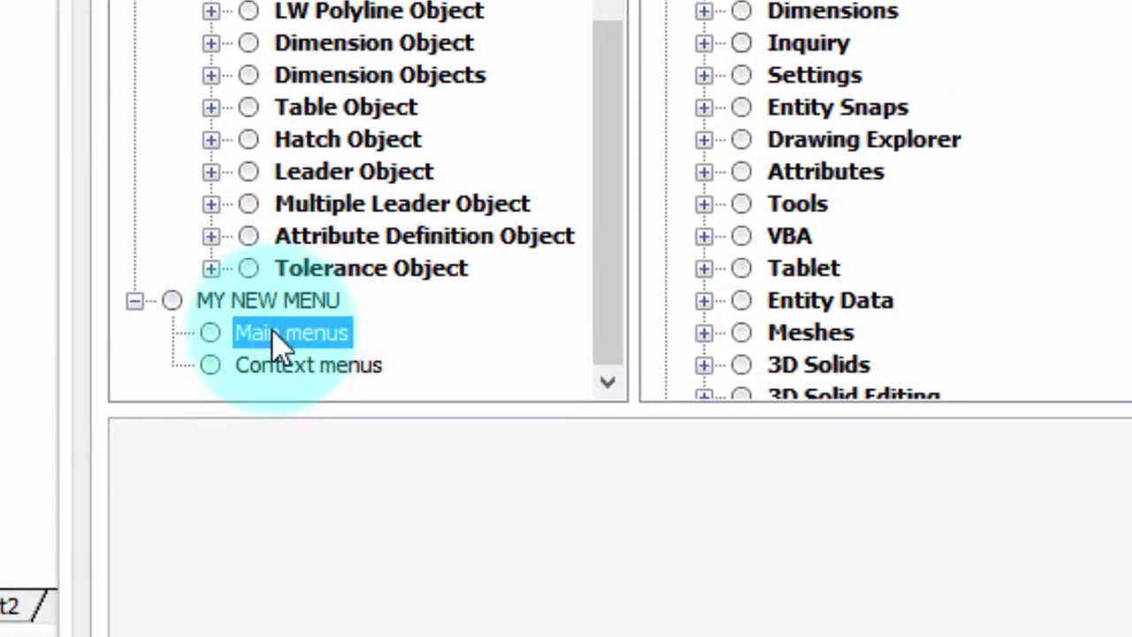
pyautogui.click(332, 302)
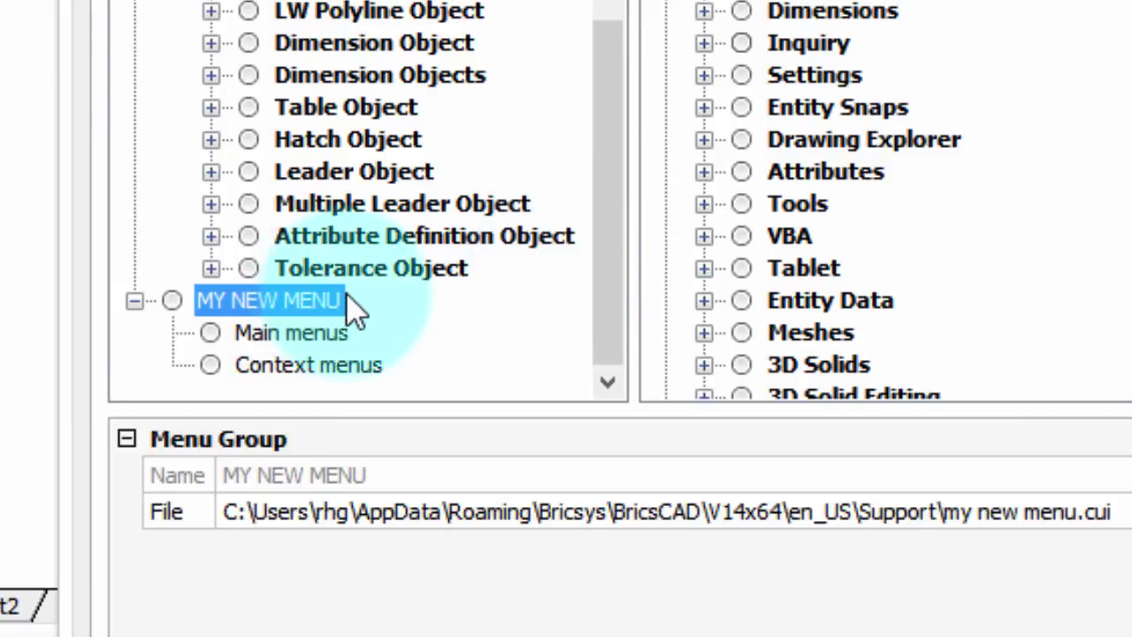
pyautogui.click(336, 343)
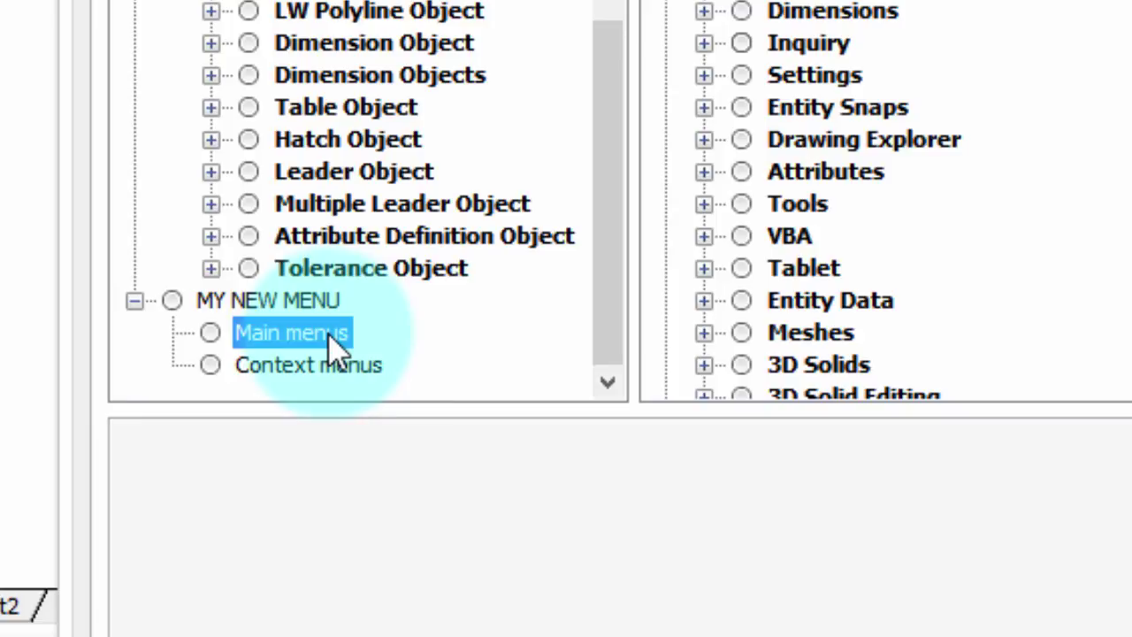
# Try to add the Snap to Point and Snap to Intersection tools directly to MY NEW MENU's Main menus section
pyautogui.click(827, 76)
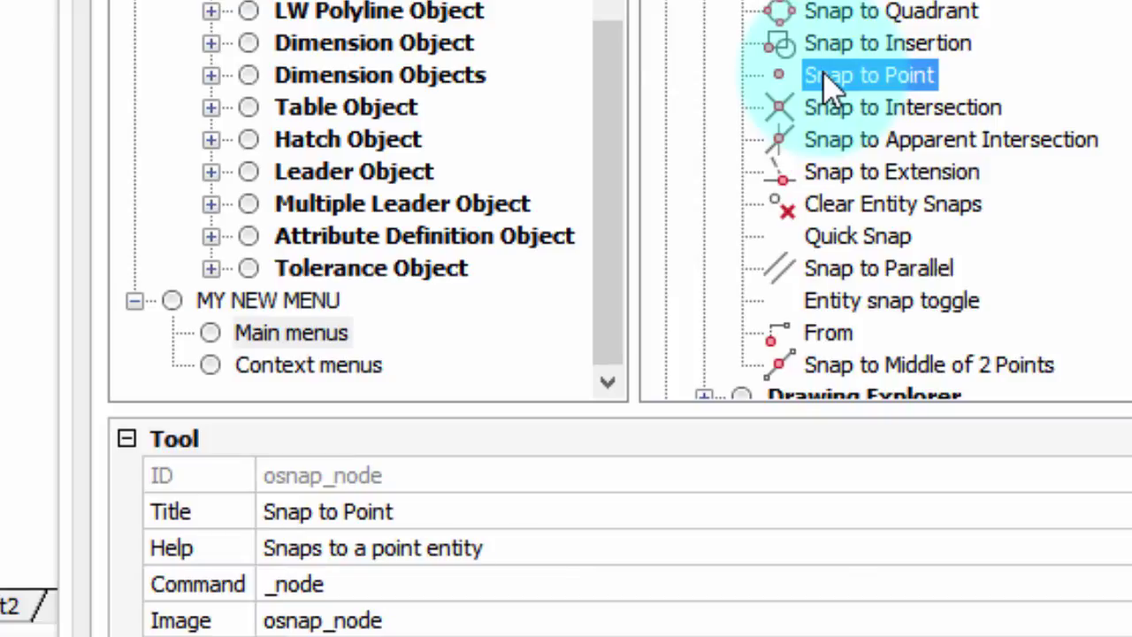
pyautogui.moveTo(823, 75); pyautogui.dragTo(457, 344)
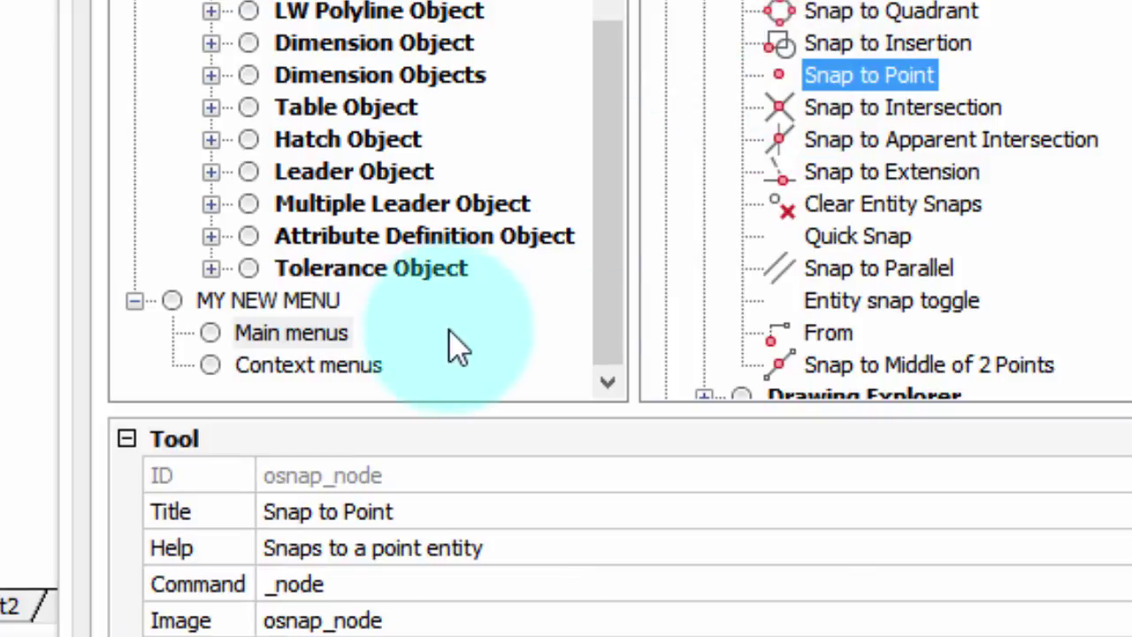
pyautogui.moveTo(837, 108); pyautogui.dragTo(323, 345)
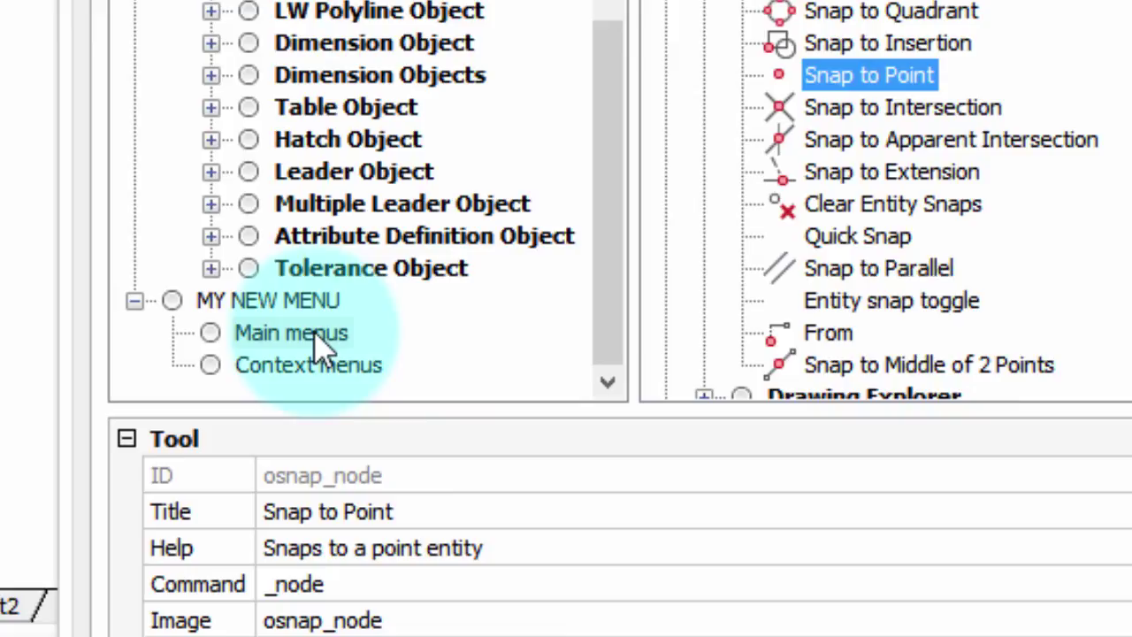
# Add a main menu titled "My Object Snaps" under MY NEW MENU's Main menus section
pyautogui.rightClick(323, 345)
pyautogui.click(402, 358)
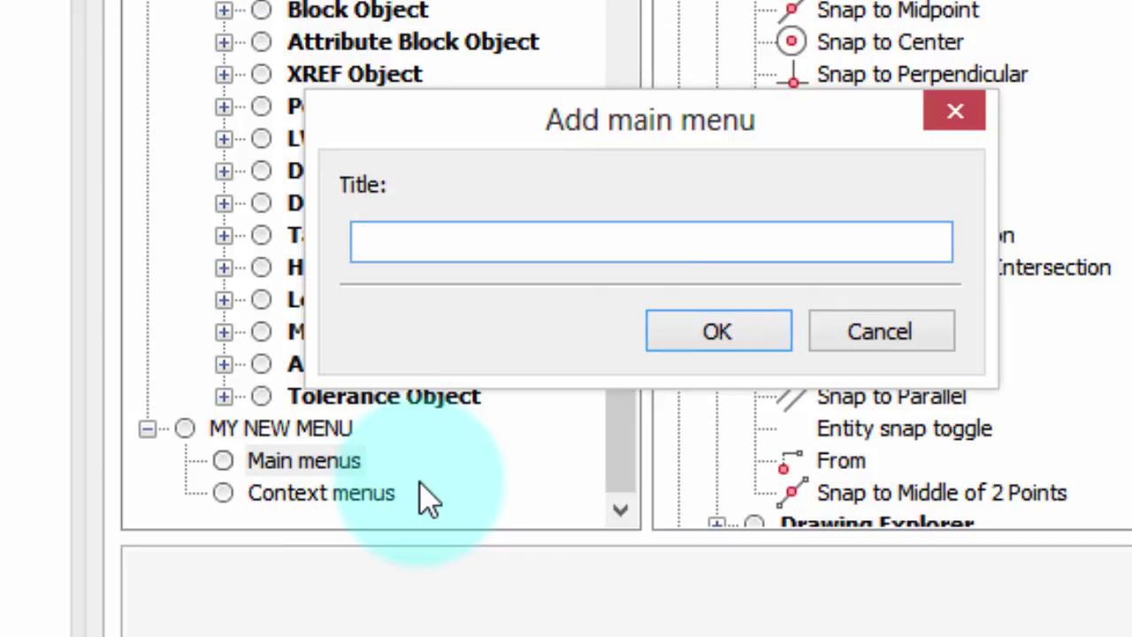
pyautogui.write('My Object Snaps')
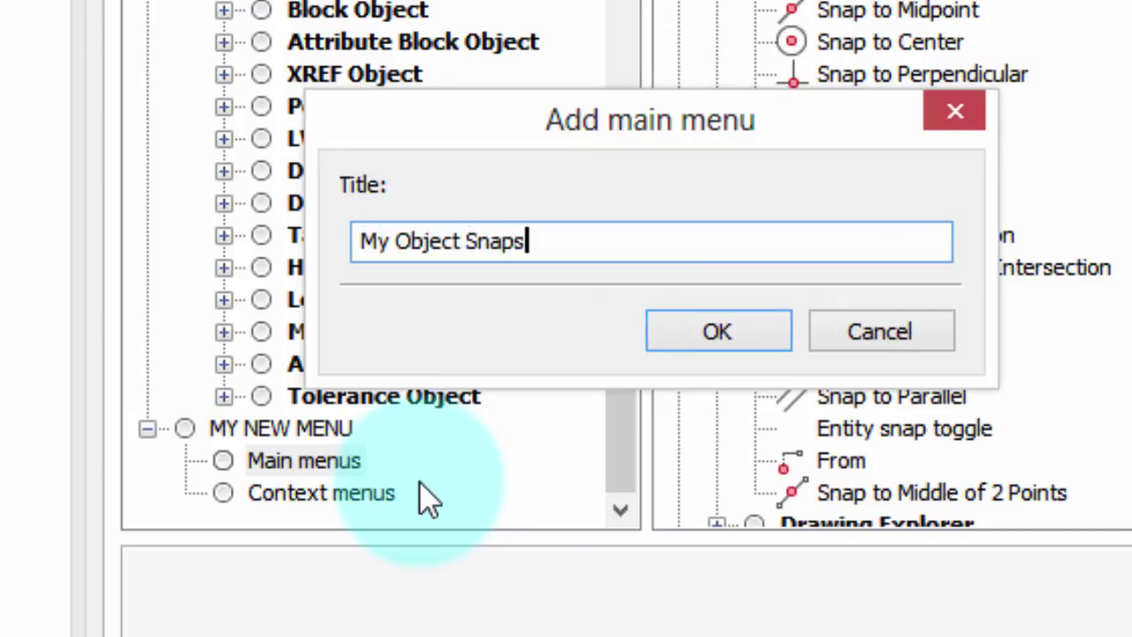
pyautogui.press('Return')
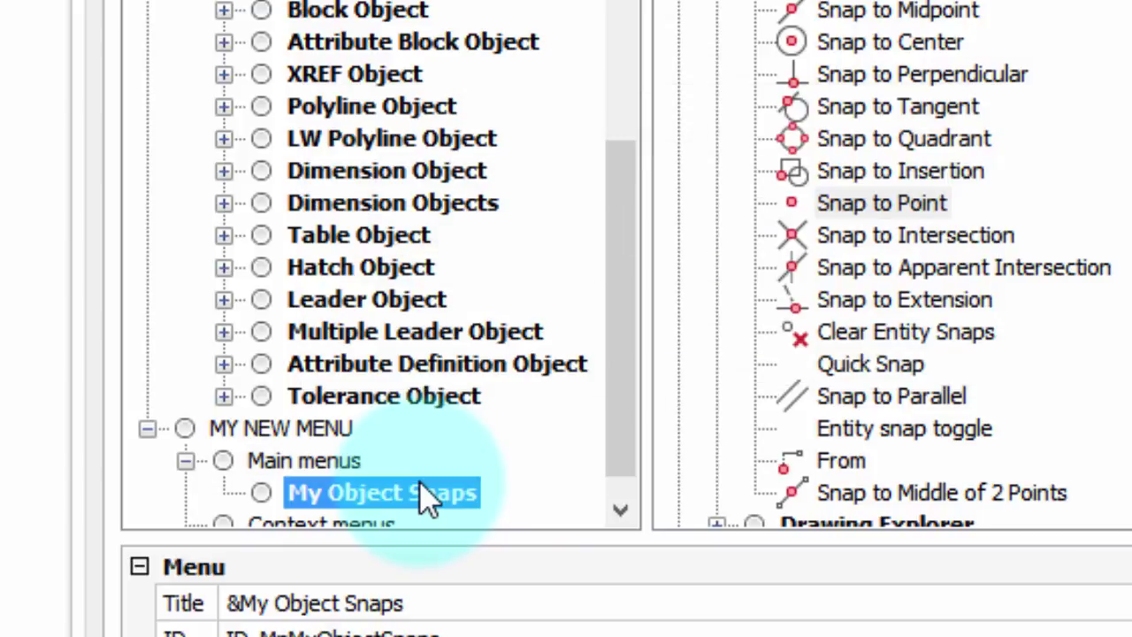
# Add the Snap to Apparent Intersection and Snap to Quadrant tools to the My Object Snaps menu, then apply the customization and view the menu
pyautogui.moveTo(841, 268); pyautogui.dragTo(445, 456)
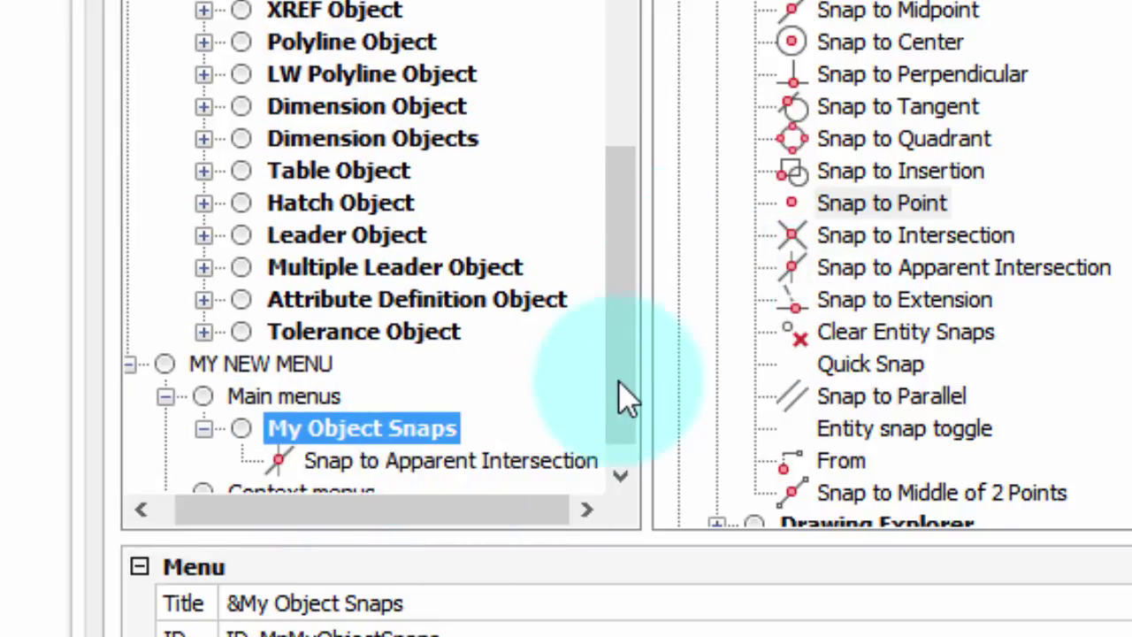
pyautogui.moveTo(619, 397); pyautogui.dragTo(622, 472)
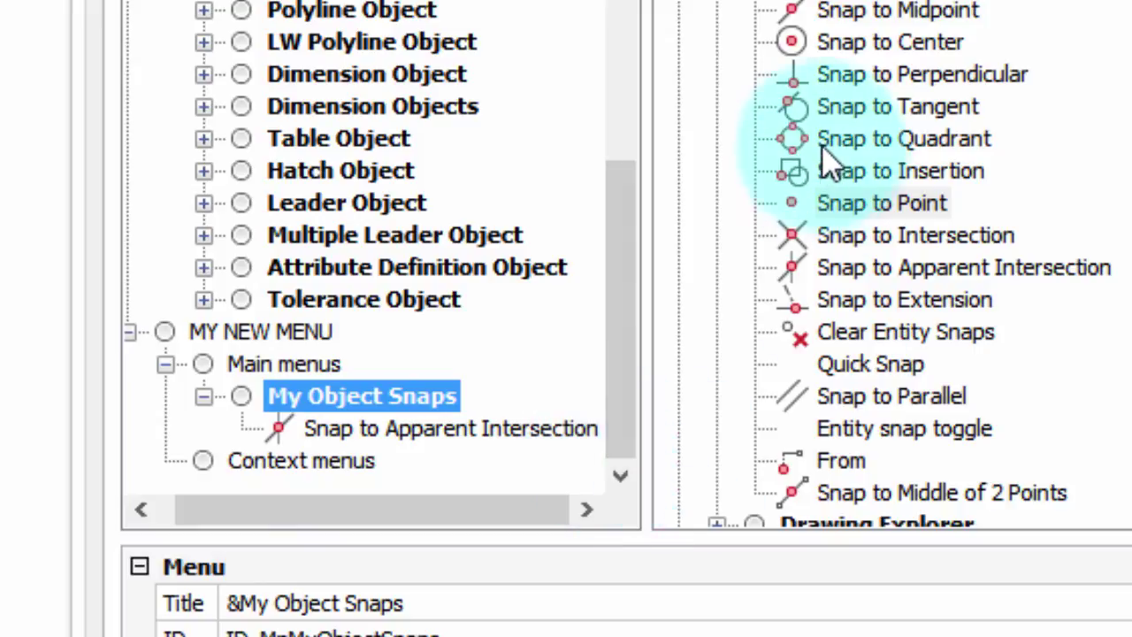
pyautogui.moveTo(831, 169); pyautogui.dragTo(457, 403)
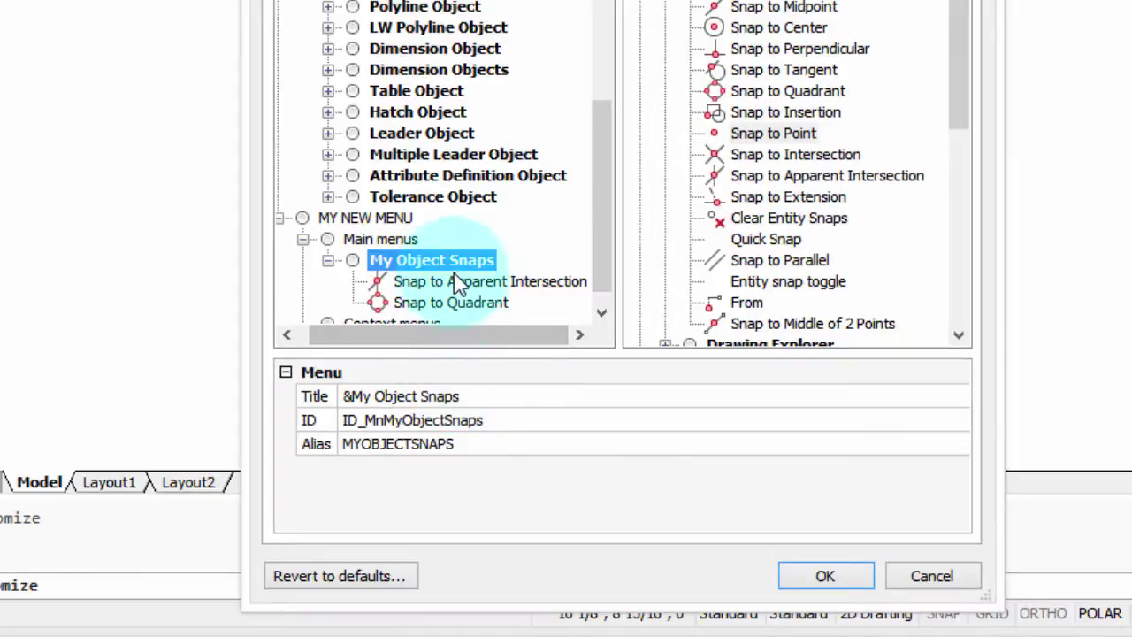
pyautogui.click(456, 283)
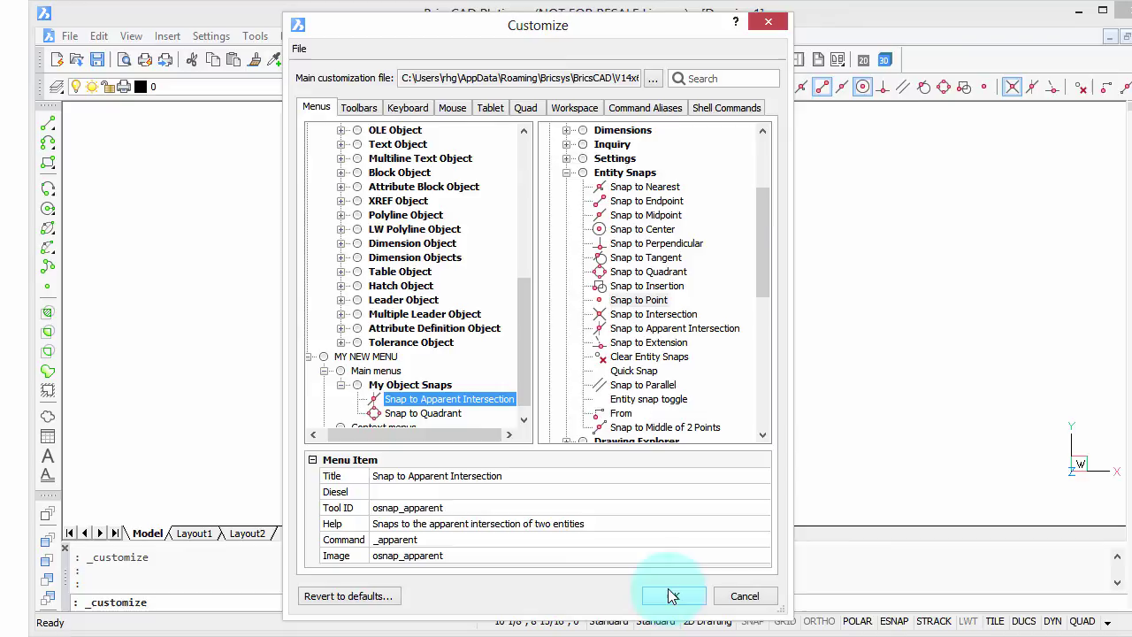
pyautogui.click(672, 596)
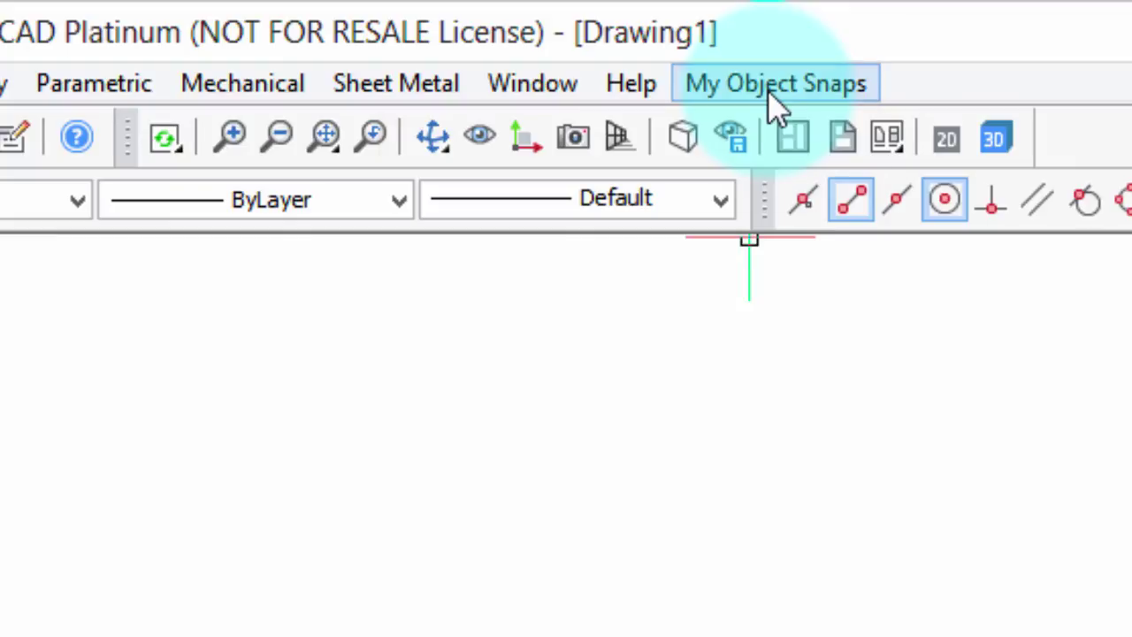
pyautogui.click(769, 94)
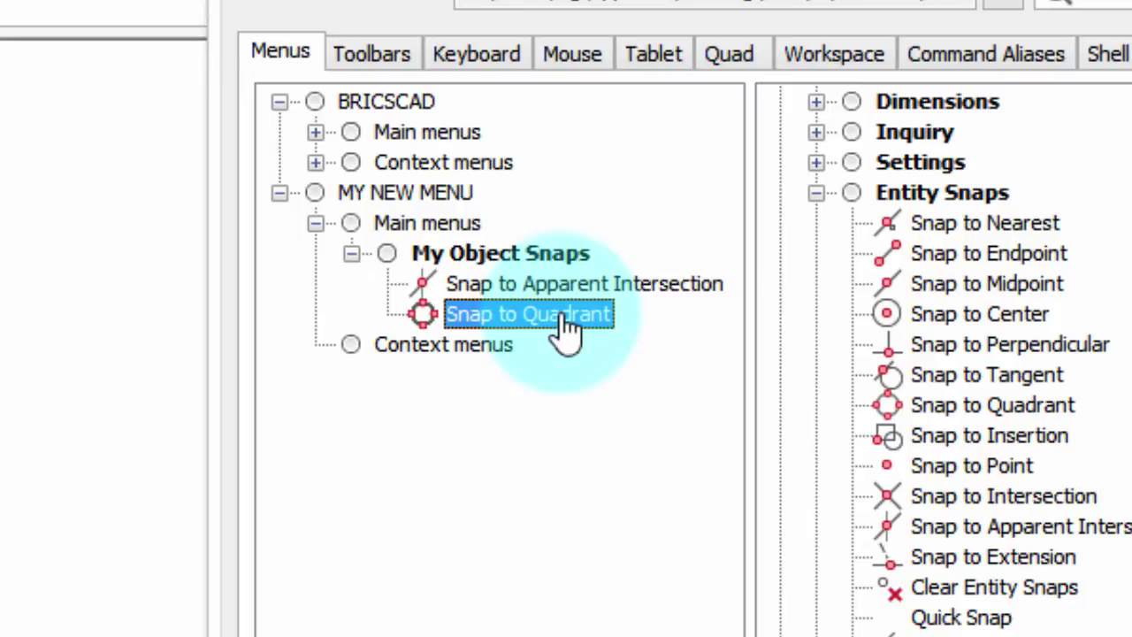
# Delete the Snap to Quadrant item from the My Object Snaps menu in the MY NEW MENU group
pyautogui.rightClick(564, 323)
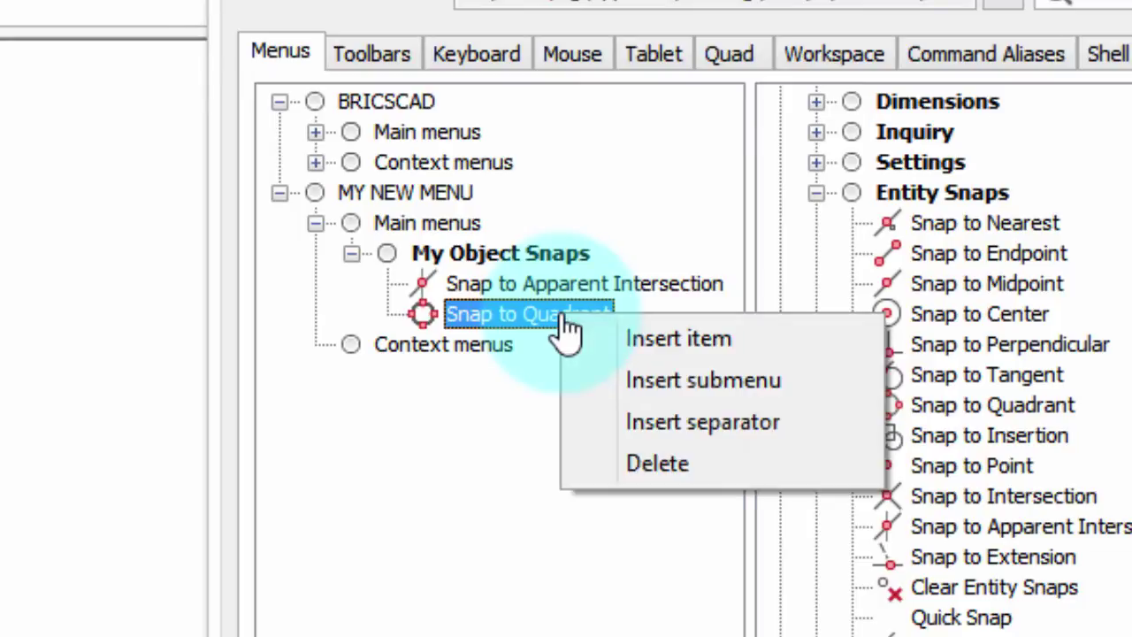
pyautogui.click(665, 471)
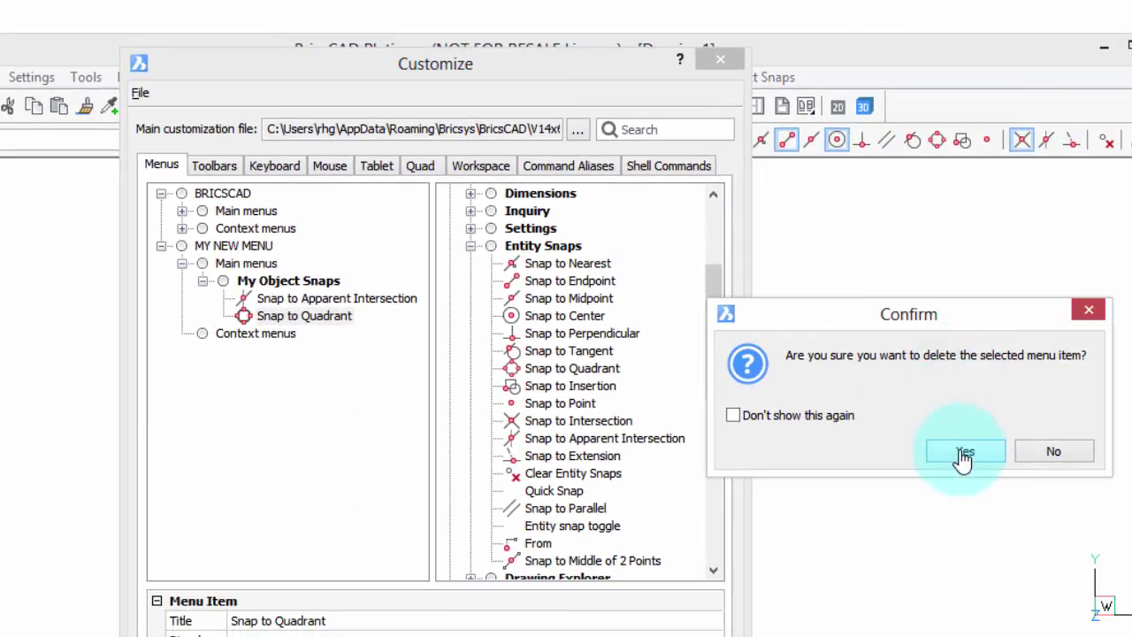
pyautogui.click(963, 453)
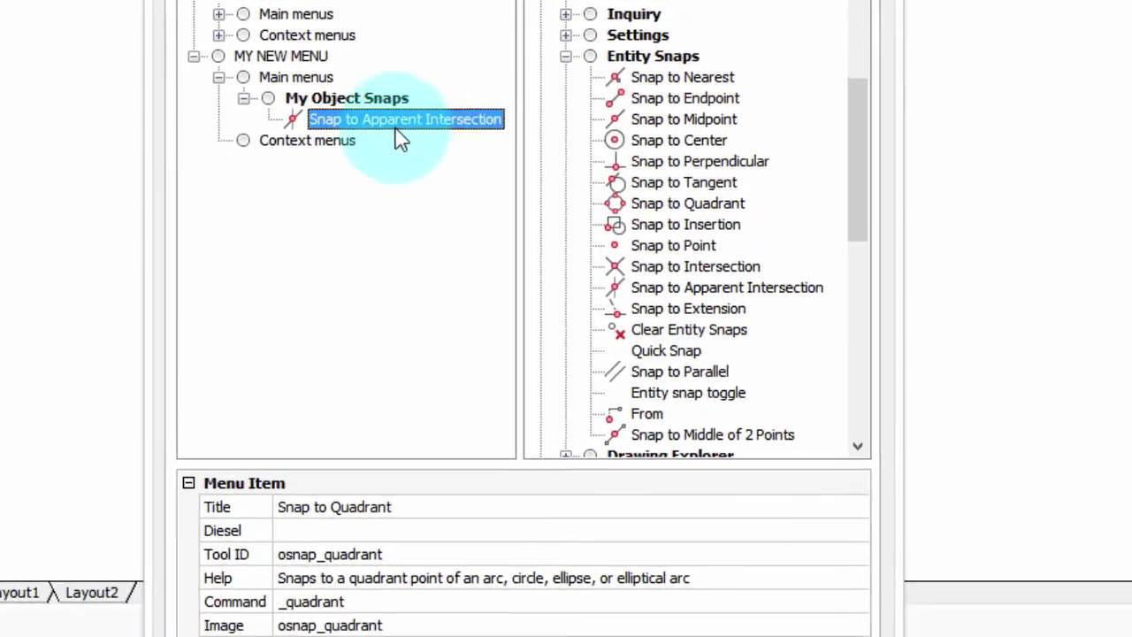
# Retitle the Snap to Apparent Intersection menu item as "Snap to Imaginary Intersection", apply the customization and view the My Object Snaps menu
pyautogui.click(344, 227)
pyautogui.click(418, 70)
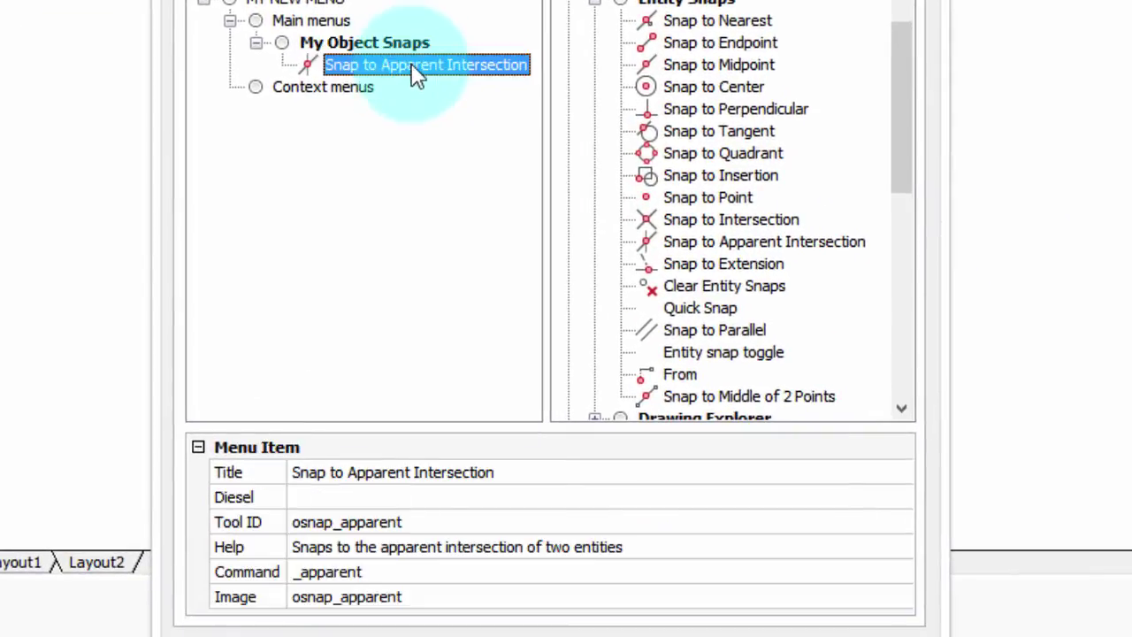
pyautogui.click(375, 472)
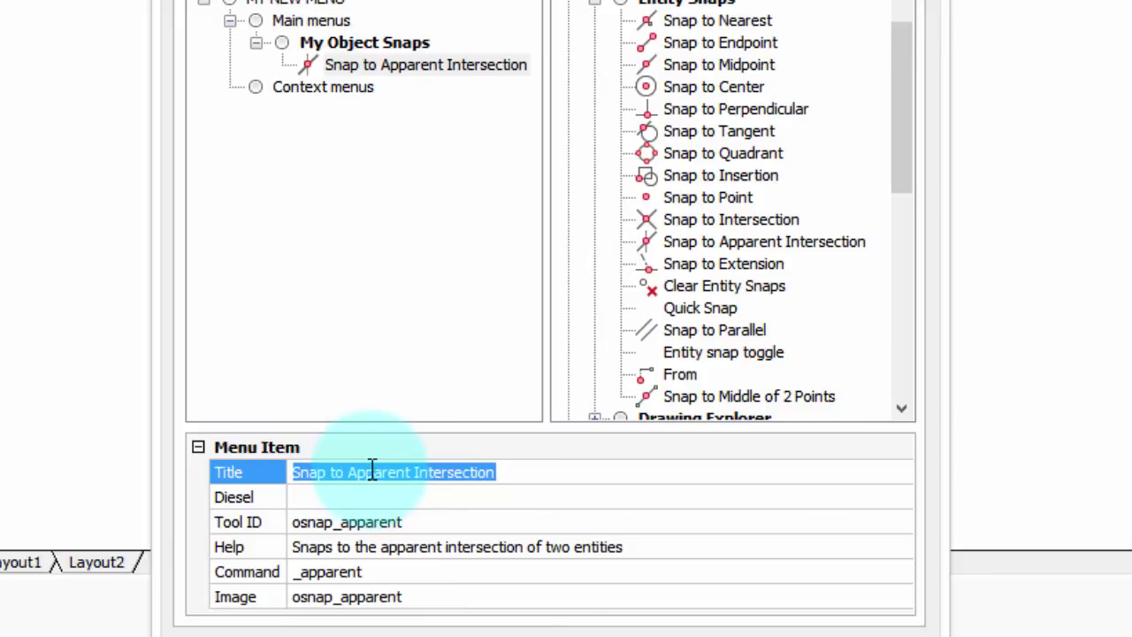
pyautogui.doubleClick(372, 472)
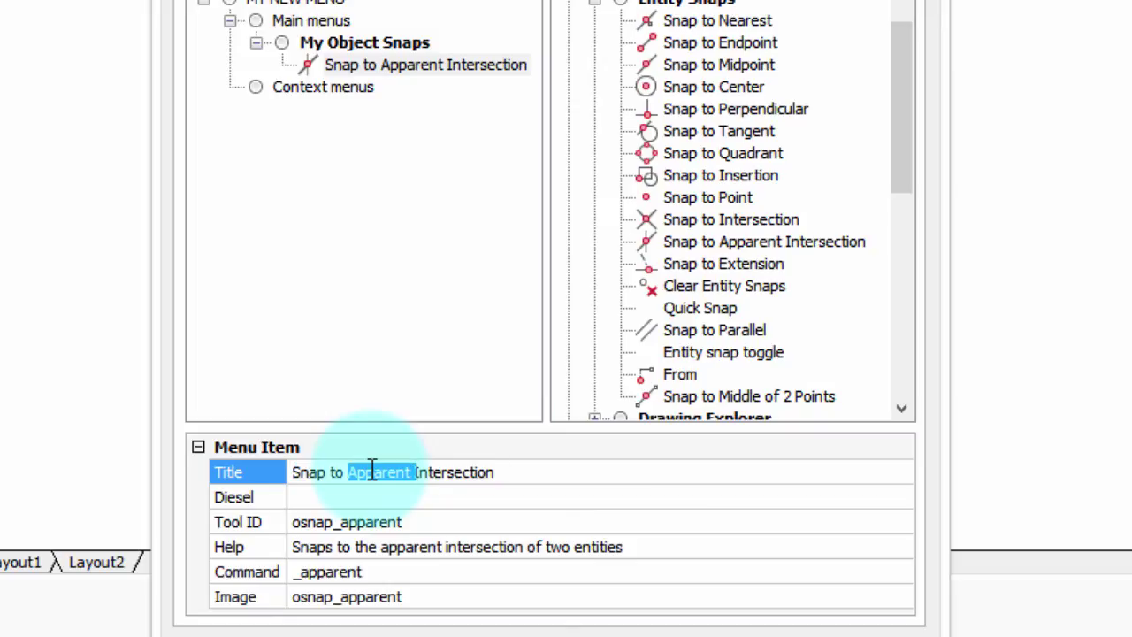
pyautogui.write('Imaginary')
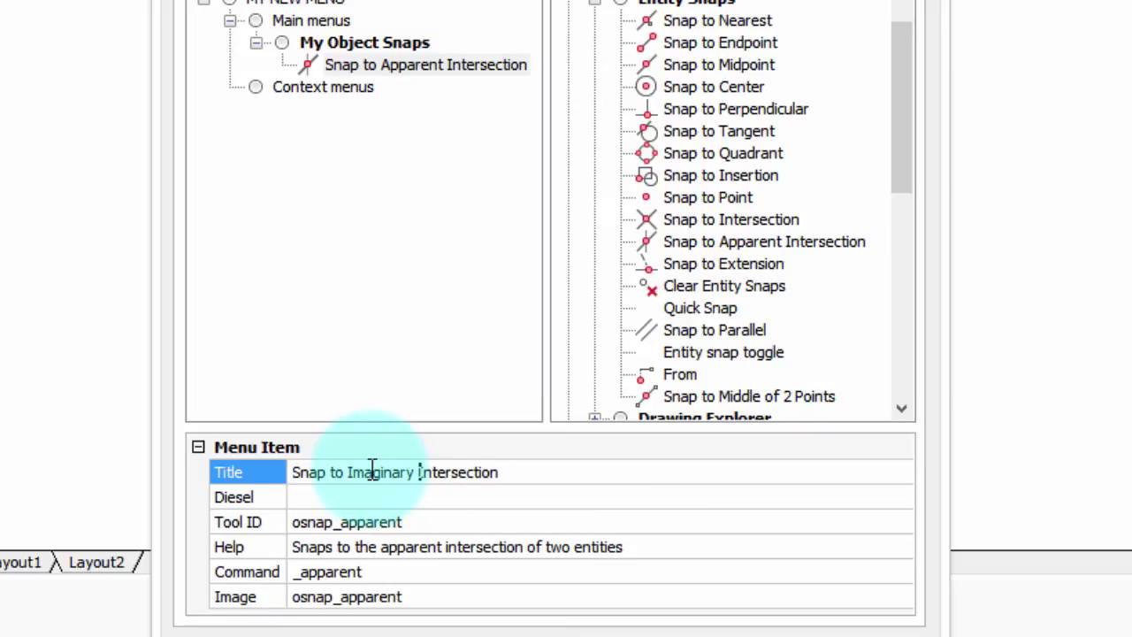
pyautogui.press('Tab')
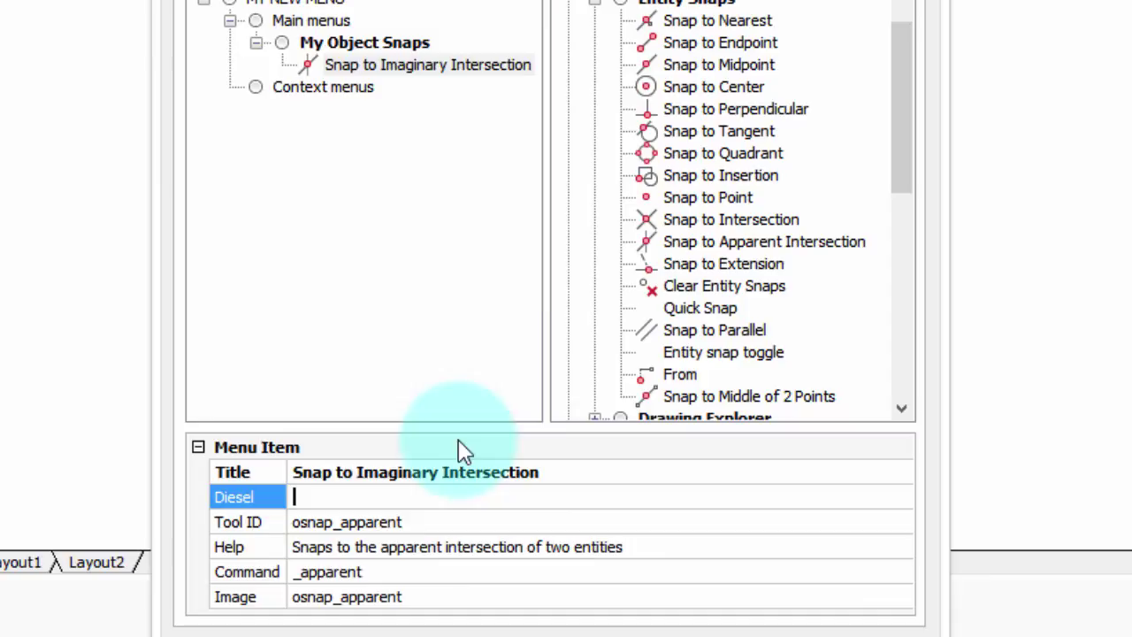
pyautogui.click(431, 69)
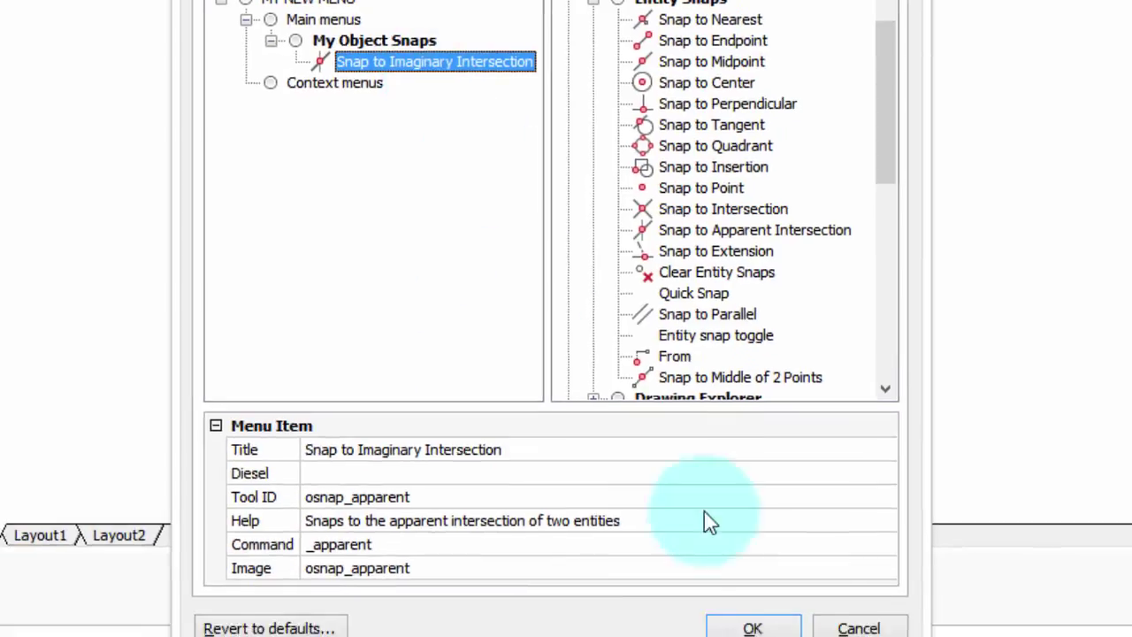
pyautogui.click(753, 628)
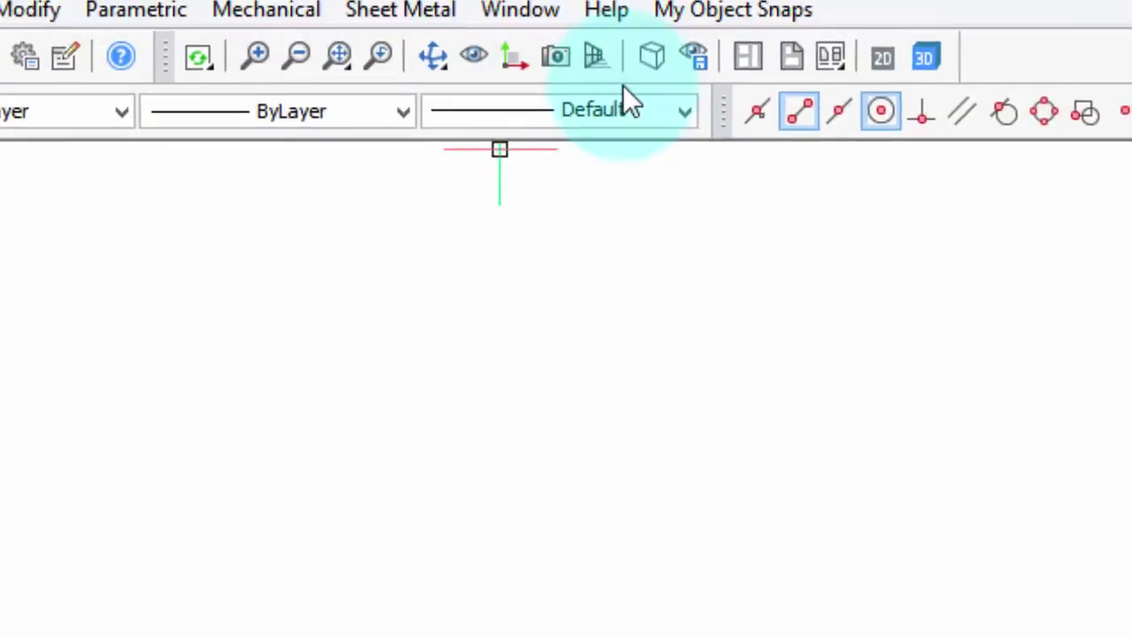
pyautogui.click(671, 89)
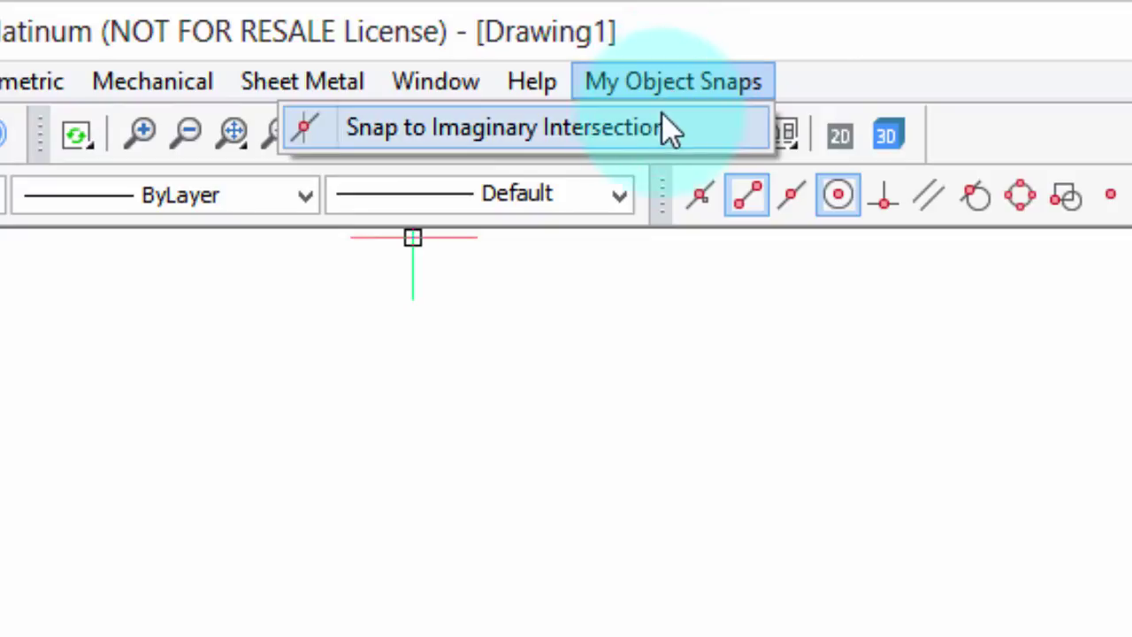